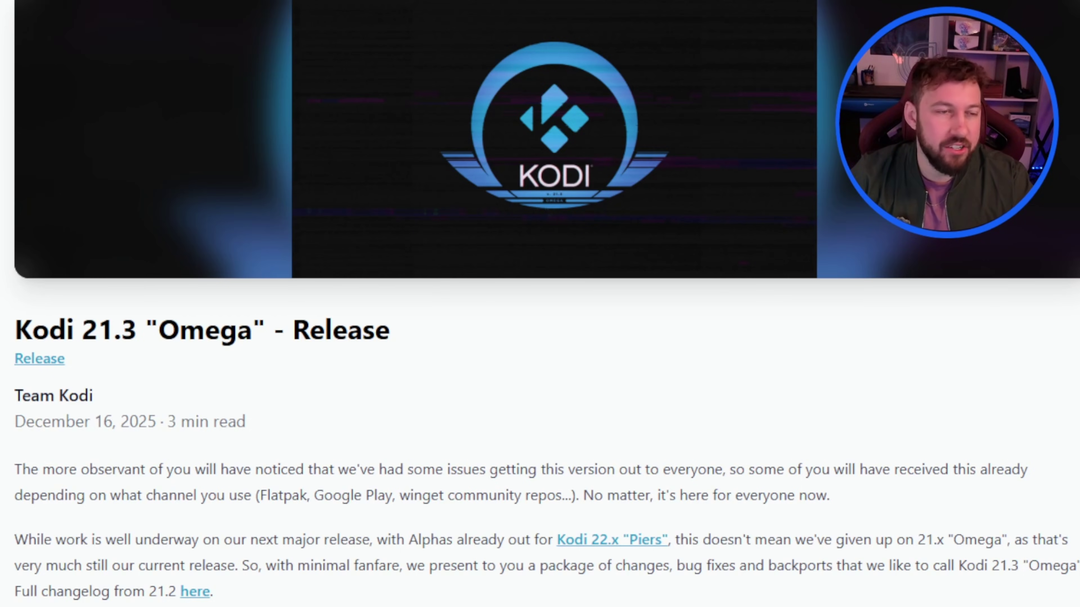
Read the Kodi 21.3 "Omega" release summary, highlighting the HDR, Blu-ray playback and audio/subtitle changes in the Video section.
{"action": "scroll", "coordinate": [540, 298], "scroll_direction": "down", "scroll_amount": 5}
{"action": "scroll", "coordinate": [540, 297], "scroll_direction": "down", "scroll_amount": 1}
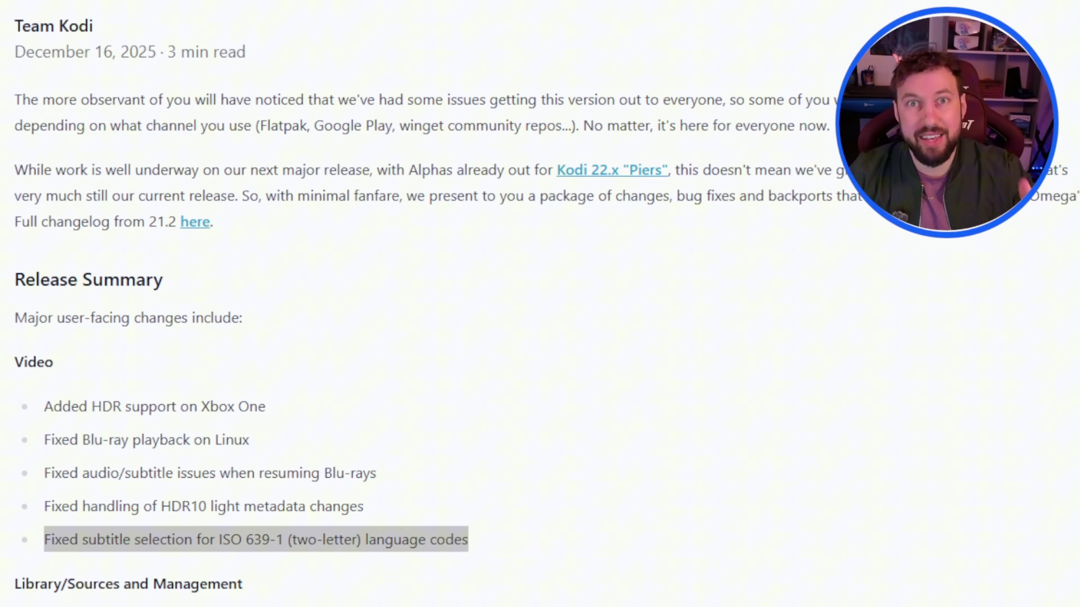
{"action": "left_click_drag", "start_coordinate": [265, 407], "coordinate": [46, 407]}
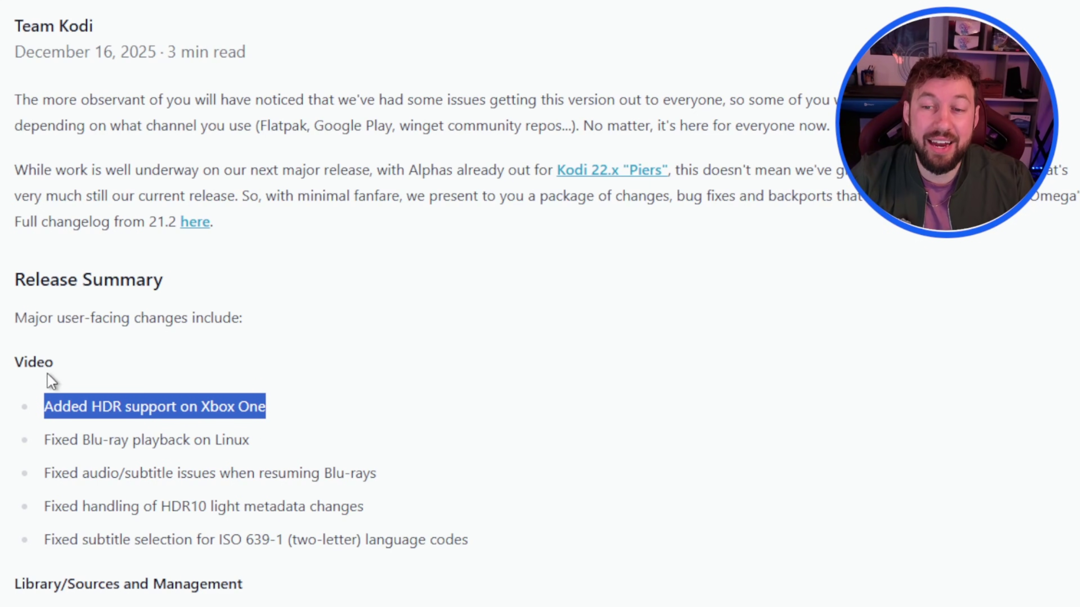
{"action": "left_click", "coordinate": [236, 432]}
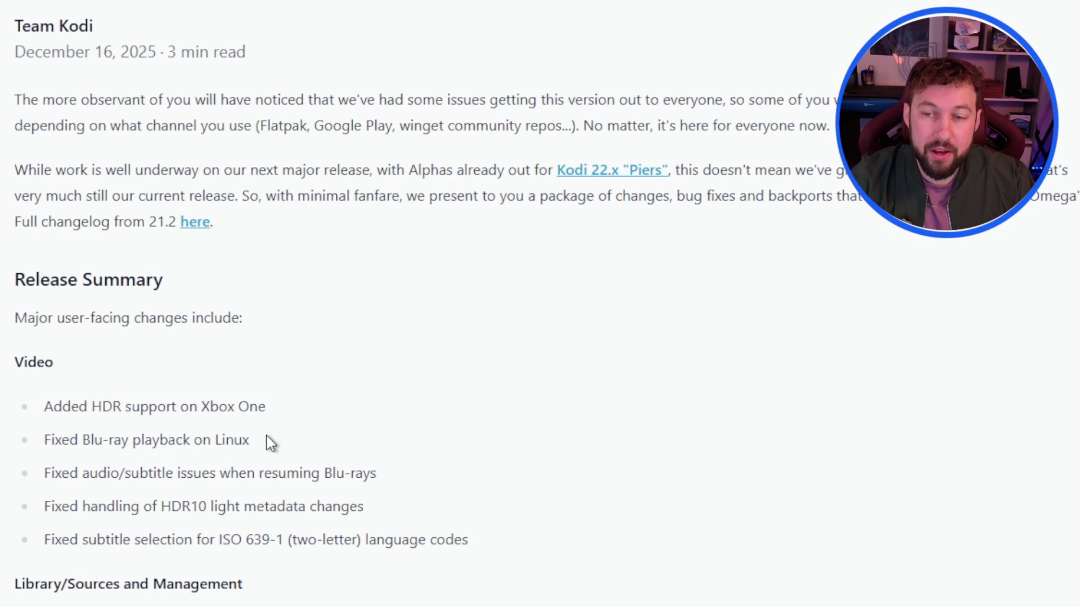
{"action": "left_click_drag", "start_coordinate": [249, 438], "coordinate": [43, 440]}
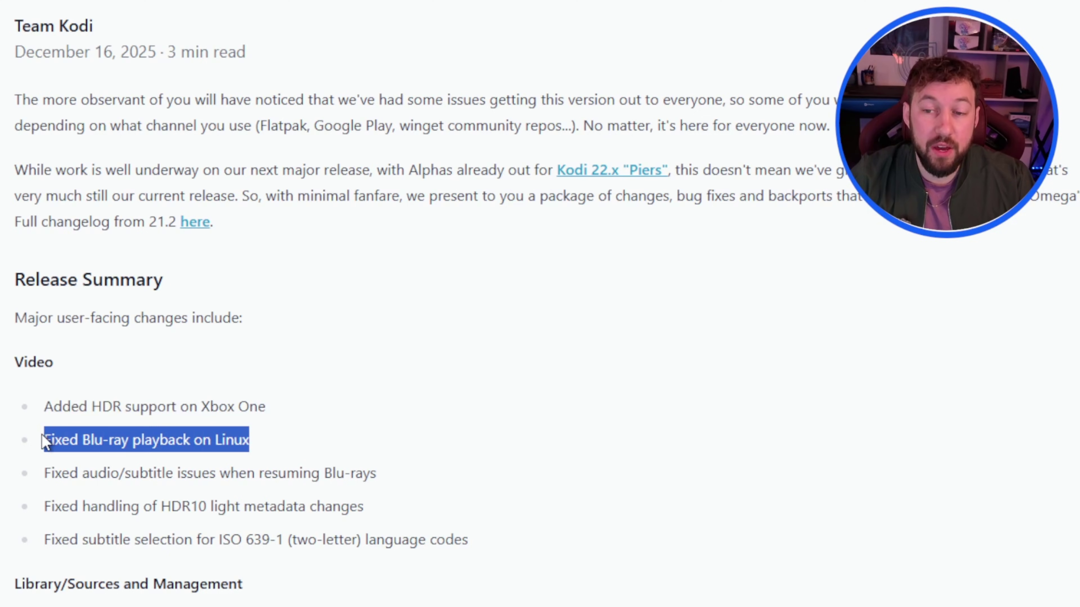
{"action": "left_click", "coordinate": [191, 440]}
{"action": "left_click_drag", "start_coordinate": [376, 473], "coordinate": [24, 472]}
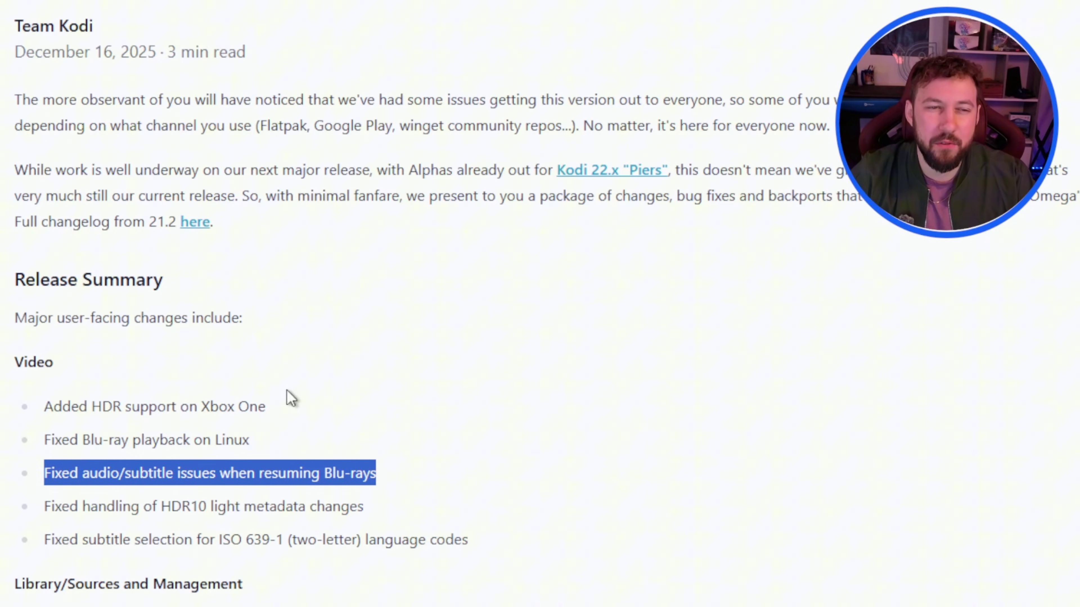
{"action": "left_click", "coordinate": [228, 464]}
Read the library, music, PVR and add-on fixes in the release notes, highlighting the notable entries.
{"action": "scroll", "coordinate": [128, 340], "scroll_direction": "down", "scroll_amount": 5}
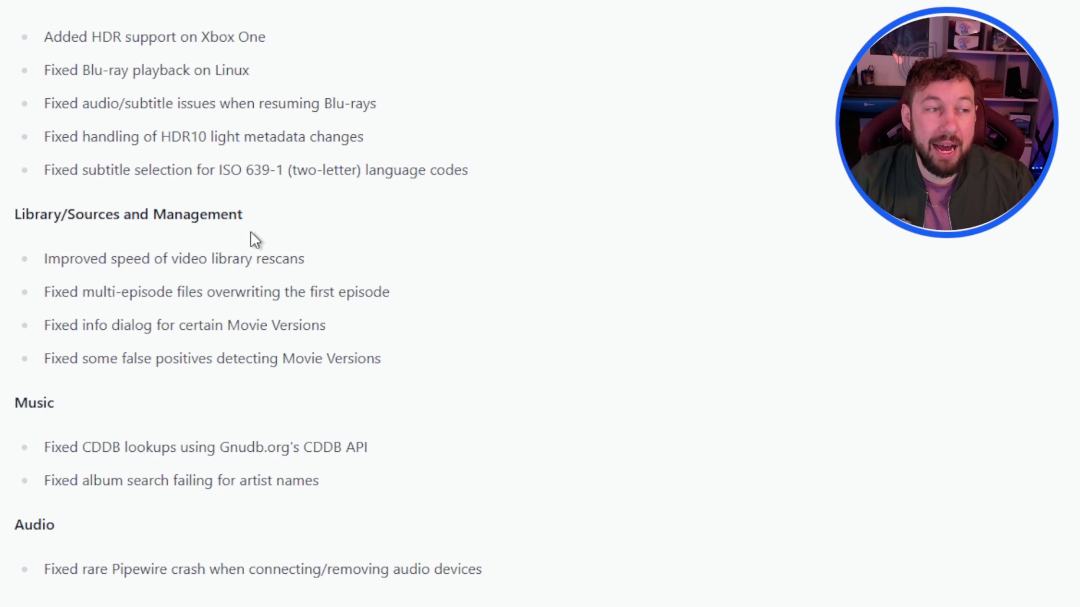
{"action": "left_click_drag", "start_coordinate": [317, 269], "coordinate": [46, 274]}
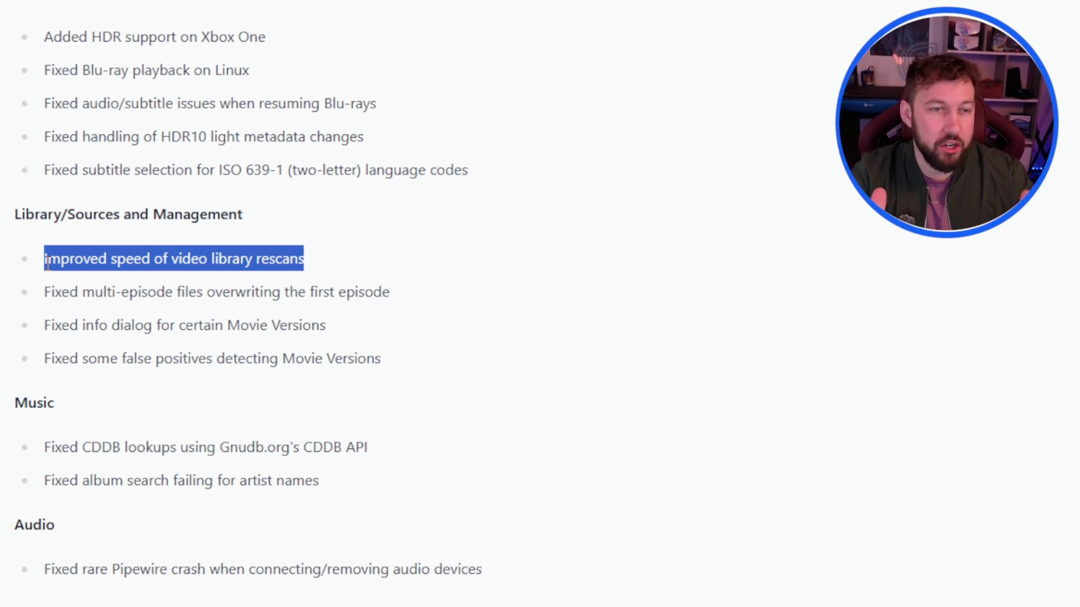
{"action": "left_click_drag", "start_coordinate": [390, 284], "coordinate": [20, 291]}
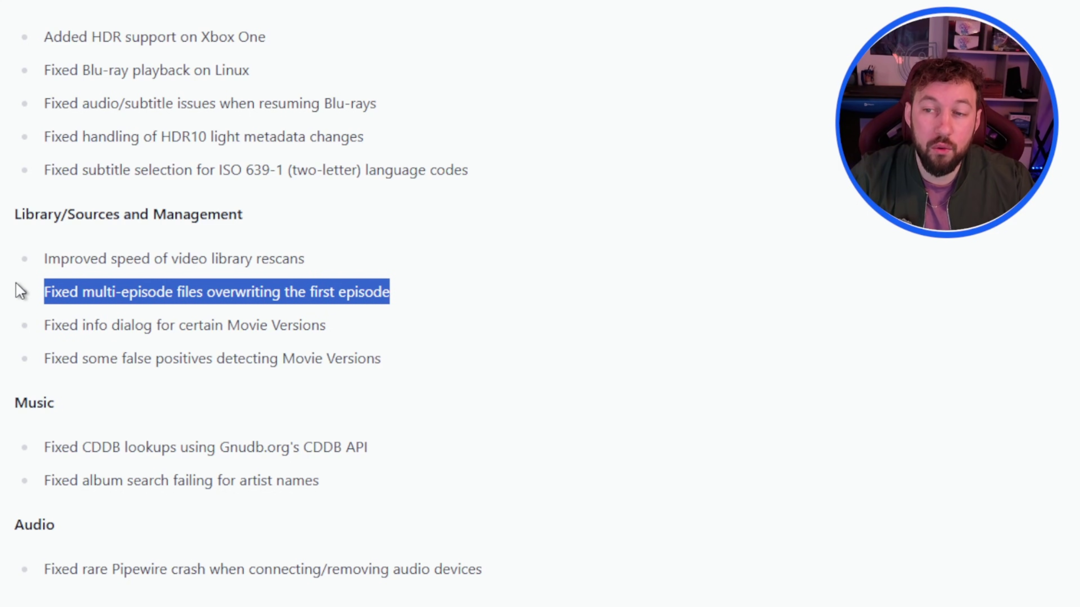
{"action": "scroll", "coordinate": [369, 302], "scroll_direction": "down", "scroll_amount": 4}
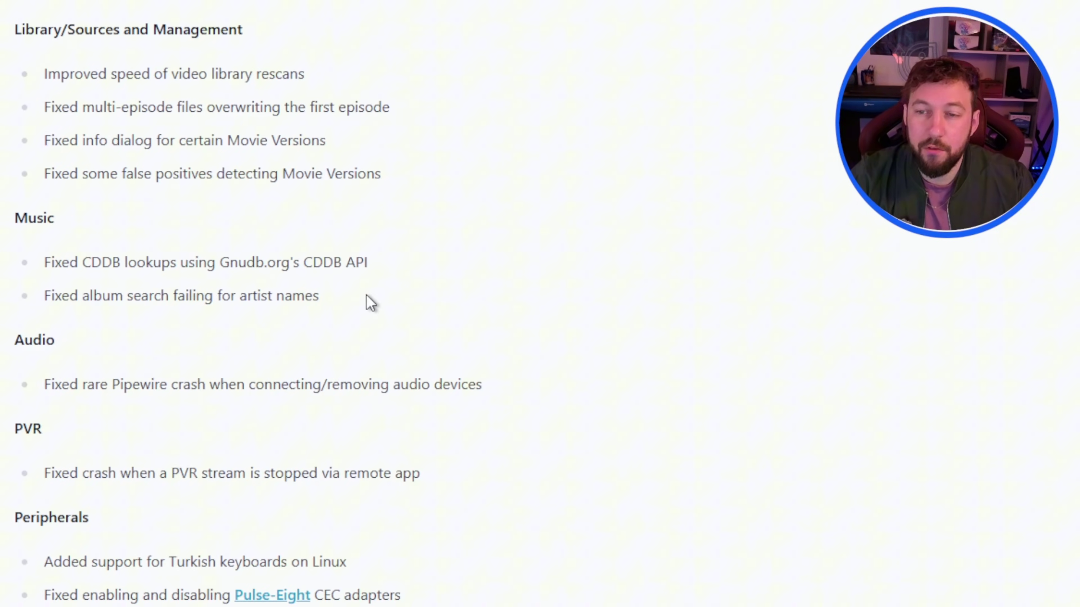
{"action": "left_click_drag", "start_coordinate": [368, 301], "coordinate": [47, 306]}
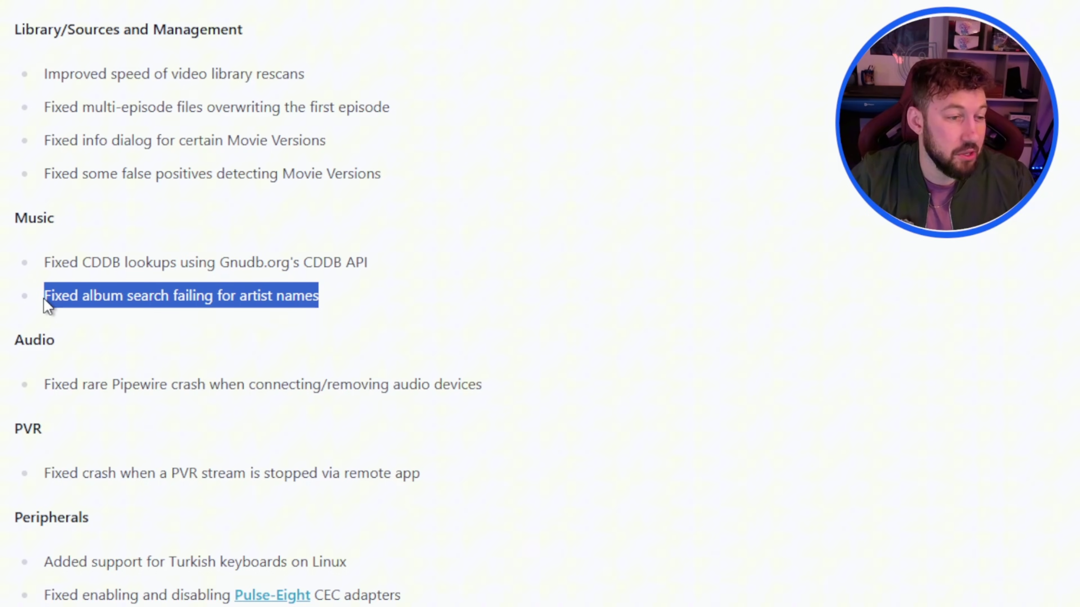
{"action": "left_click", "coordinate": [378, 353]}
{"action": "left_click_drag", "start_coordinate": [425, 474], "coordinate": [45, 488]}
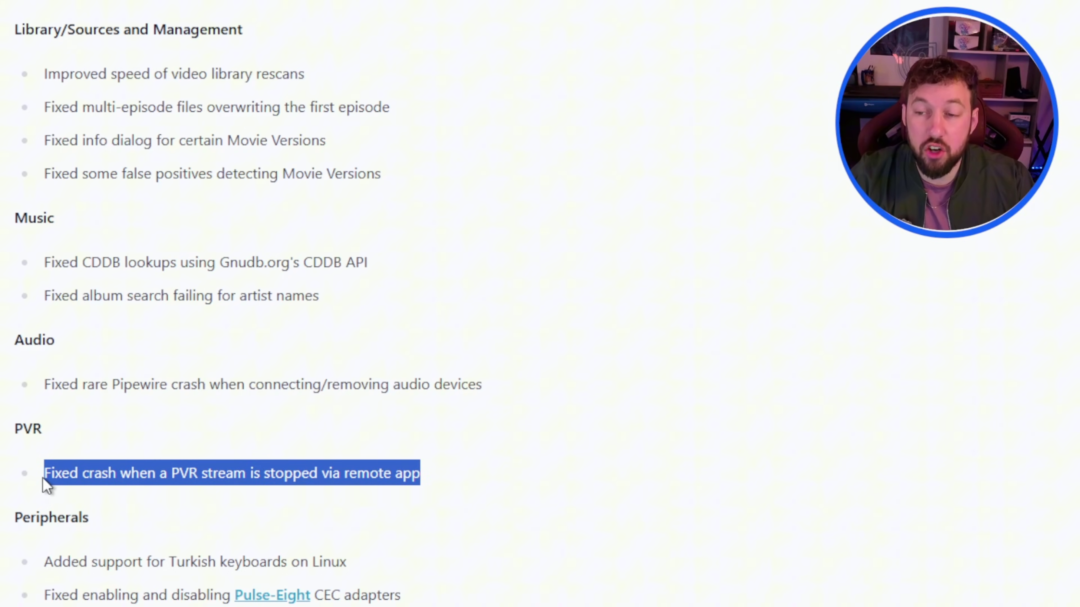
{"action": "scroll", "coordinate": [552, 391], "scroll_direction": "down", "scroll_amount": 7}
{"action": "left_click_drag", "start_coordinate": [552, 385], "coordinate": [17, 394]}
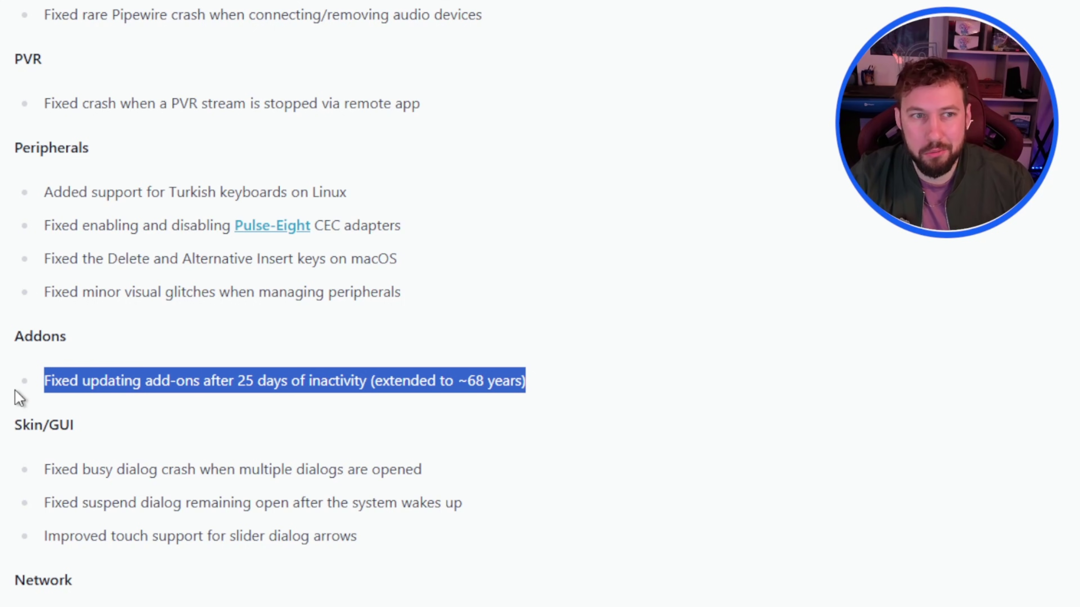
{"action": "left_click", "coordinate": [326, 434]}
{"action": "scroll", "coordinate": [217, 277], "scroll_direction": "up", "scroll_amount": 4}
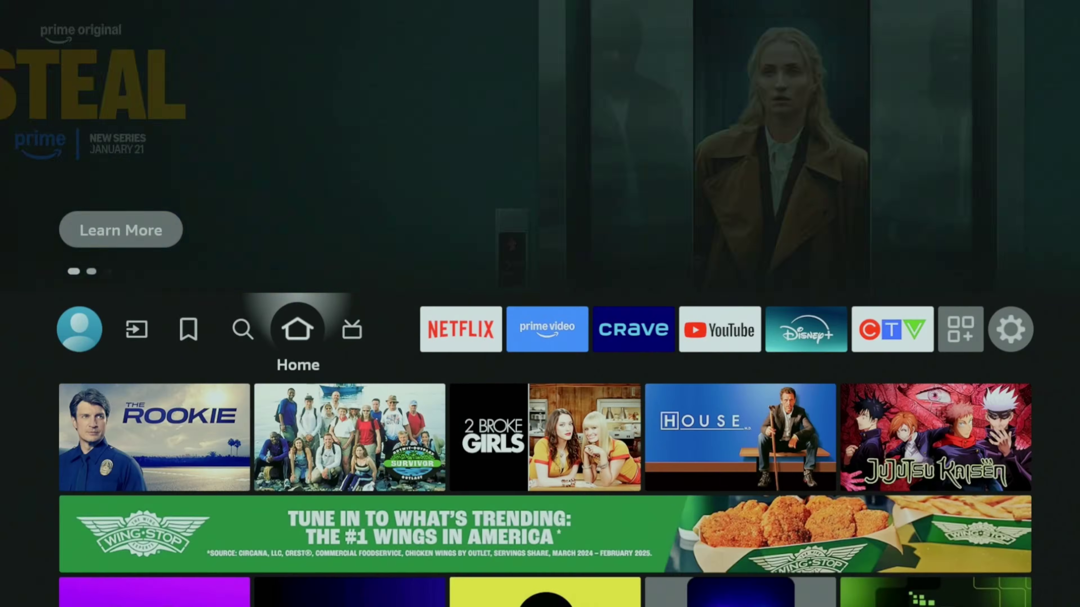
On the Fire TV home screen, open the Applications settings.
{"action": "key", "text": "Right"}
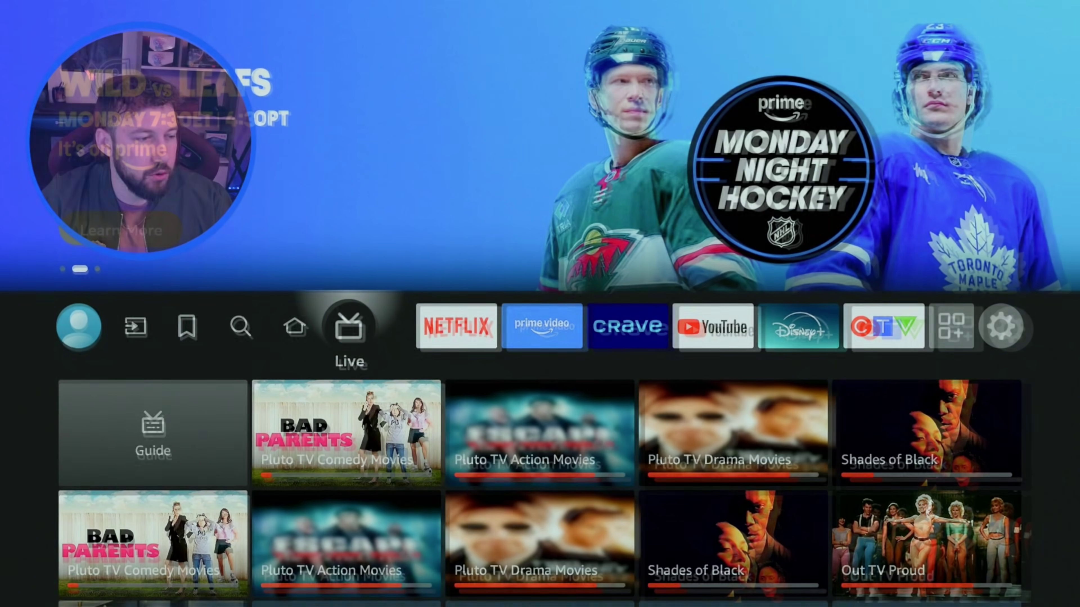
{"action": "key", "text": "Right"}
{"action": "key", "text": "Right"}
{"action": "key", "text": "Right"}
{"action": "key", "text": "Right"}
{"action": "key", "text": "Right"}
{"action": "key", "text": "Right"}
{"action": "key", "text": "Right"}
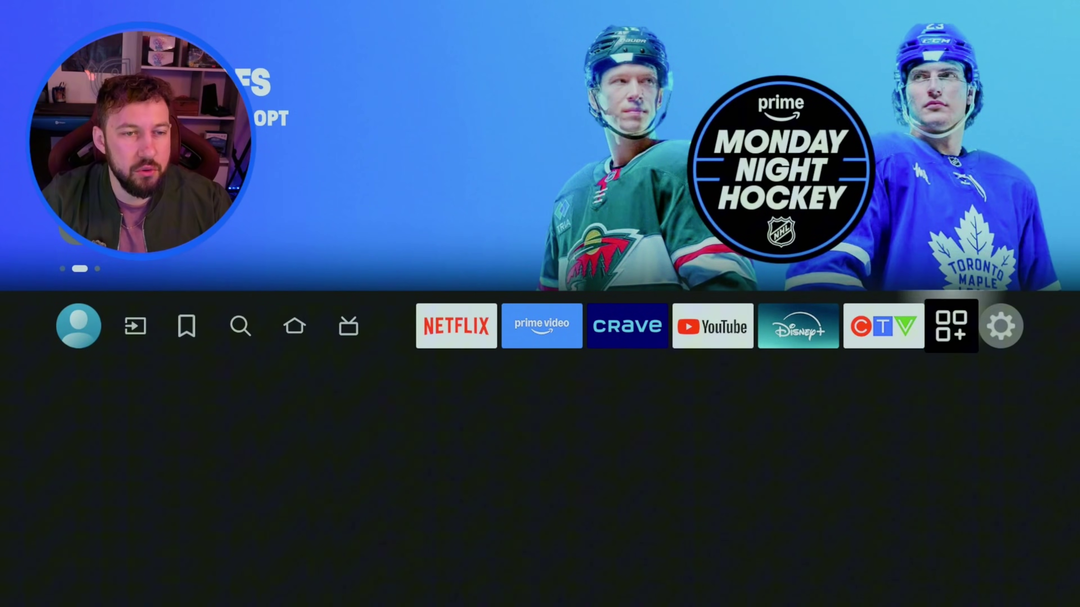
{"action": "key", "text": "Right"}
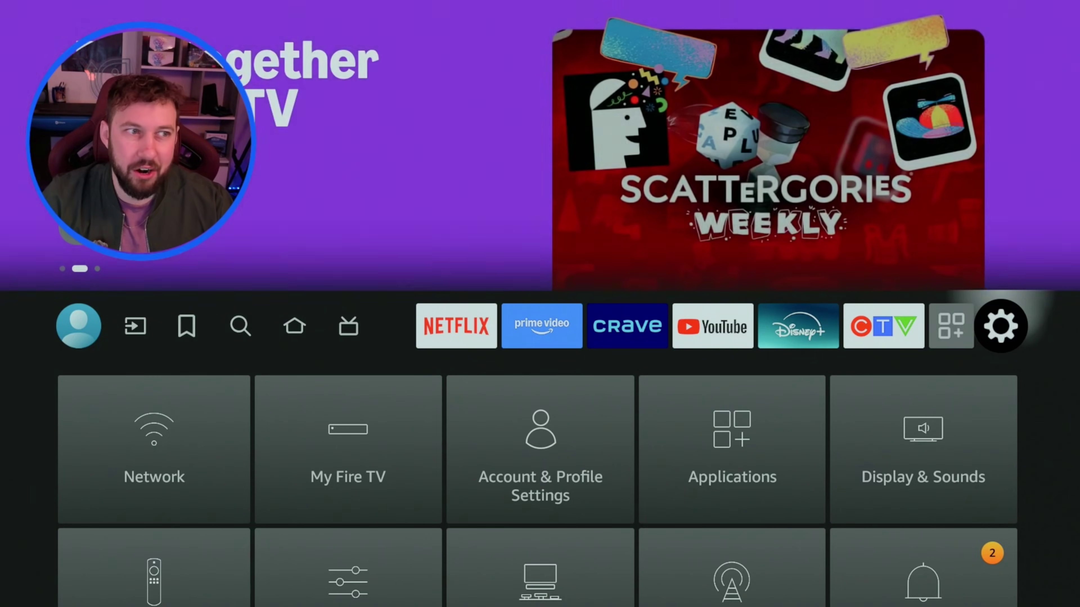
{"action": "key", "text": "Down"}
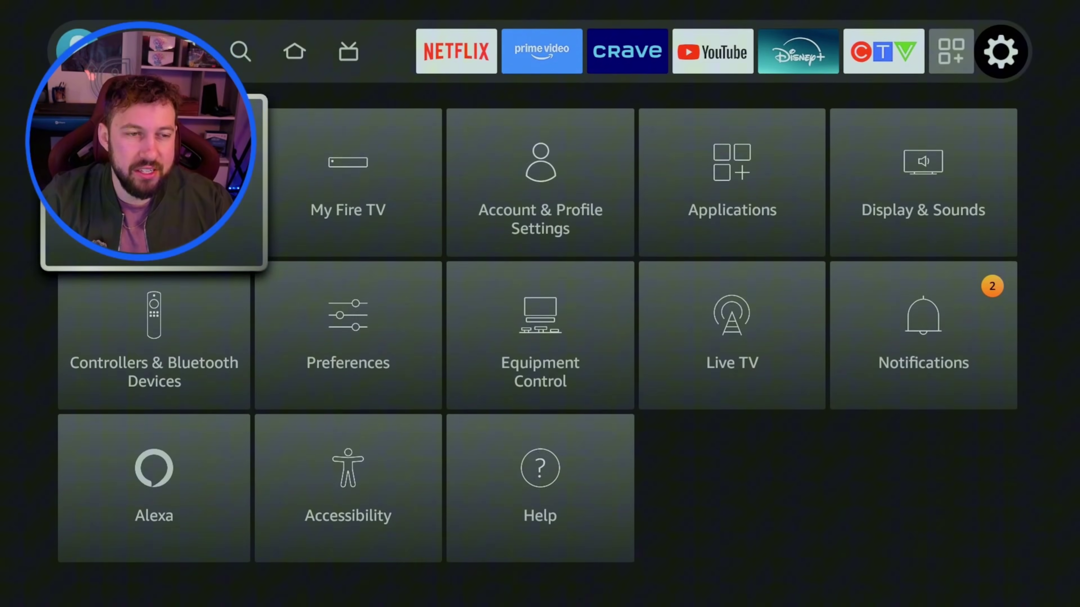
{"action": "key", "text": "Right"}
{"action": "key", "text": "Right"}
{"action": "key", "text": "Right"}
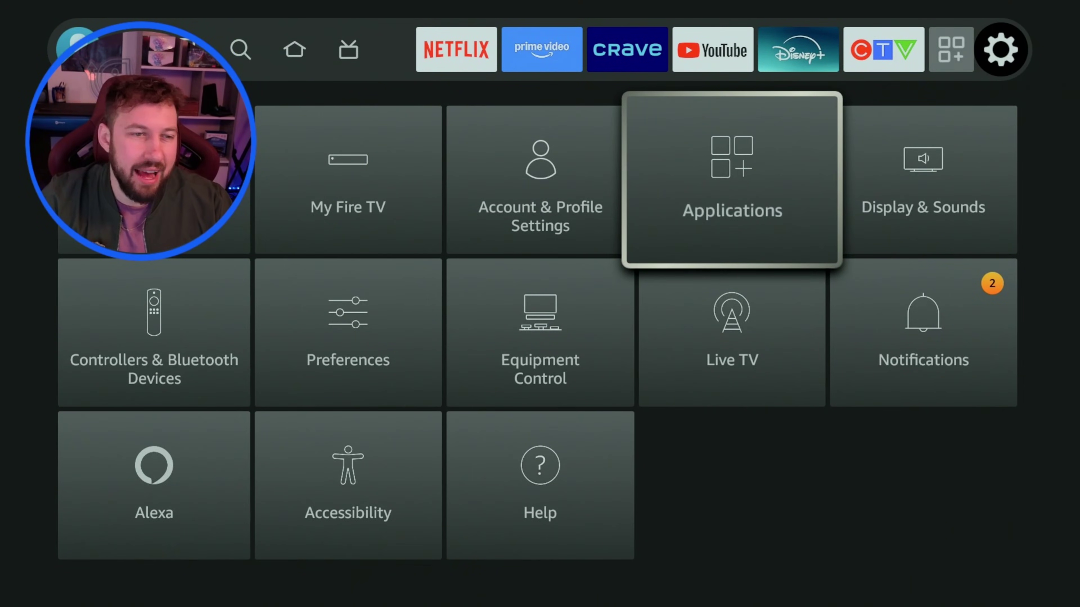
{"action": "key", "text": "Return"}
{"action": "key", "text": "Down"}
{"action": "key", "text": "Down"}
{"action": "key", "text": "Up"}
{"action": "key", "text": "Up"}
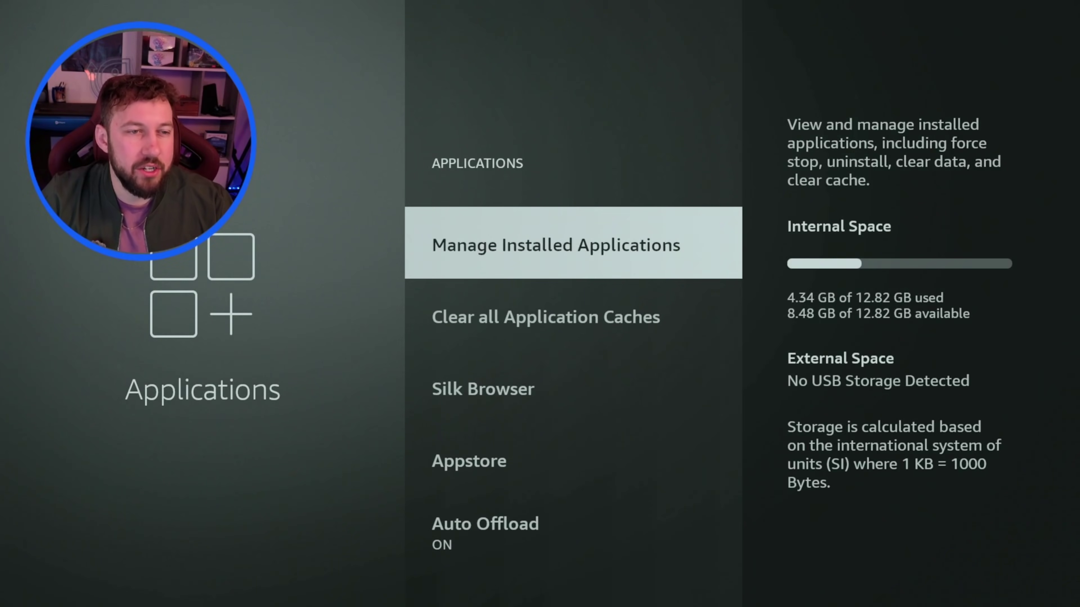
Browse the Fire TV's list of installed applications for apps carrying warning symbols.
{"action": "key", "text": "Return"}
{"action": "key", "text": "Down"}
{"action": "key", "text": "Down"}
{"action": "key", "text": "Down"}
{"action": "key", "text": "Down"}
{"action": "key", "text": "Down"}
{"action": "key", "text": "Down"}
{"action": "key", "text": "Down"}
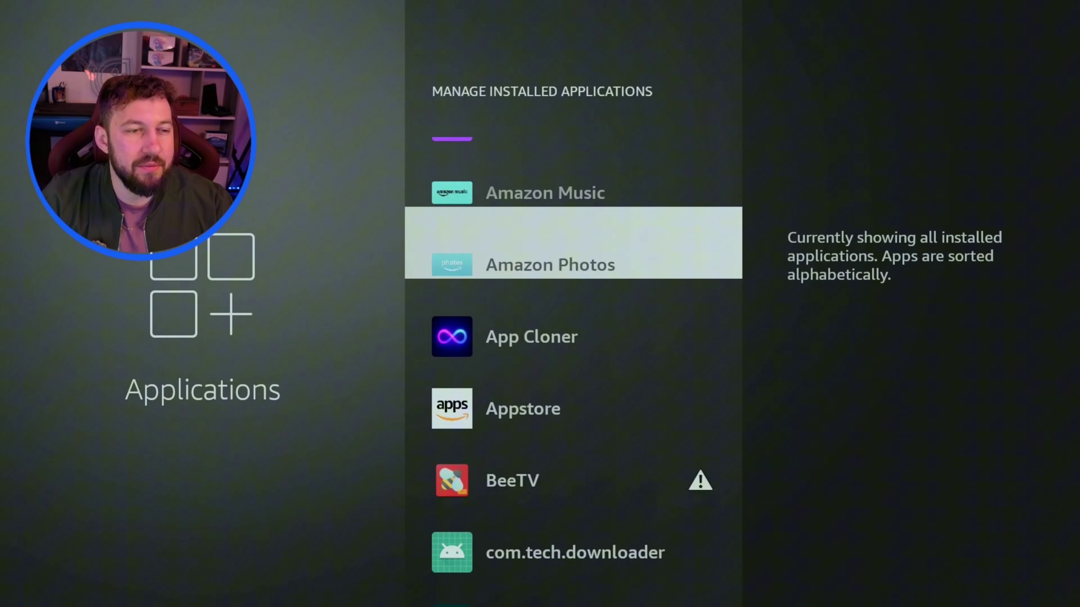
{"action": "key", "text": "Down"}
{"action": "key", "text": "Down"}
{"action": "key", "text": "Down"}
{"action": "key", "text": "Down"}
{"action": "key", "text": "Down"}
{"action": "key", "text": "Down"}
{"action": "key", "text": "Down"}
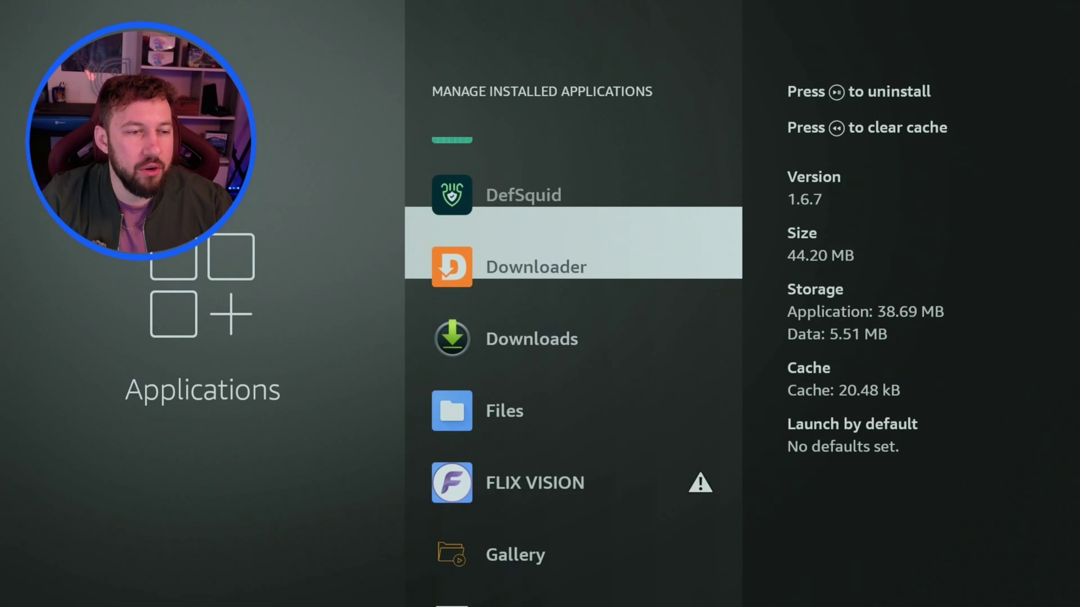
{"action": "key", "text": "Down"}
{"action": "key", "text": "Up"}
{"action": "key", "text": "Up"}
{"action": "key", "text": "Up"}
{"action": "key", "text": "Up"}
{"action": "key", "text": "Up"}
{"action": "key", "text": "Up"}
{"action": "key", "text": "Up"}
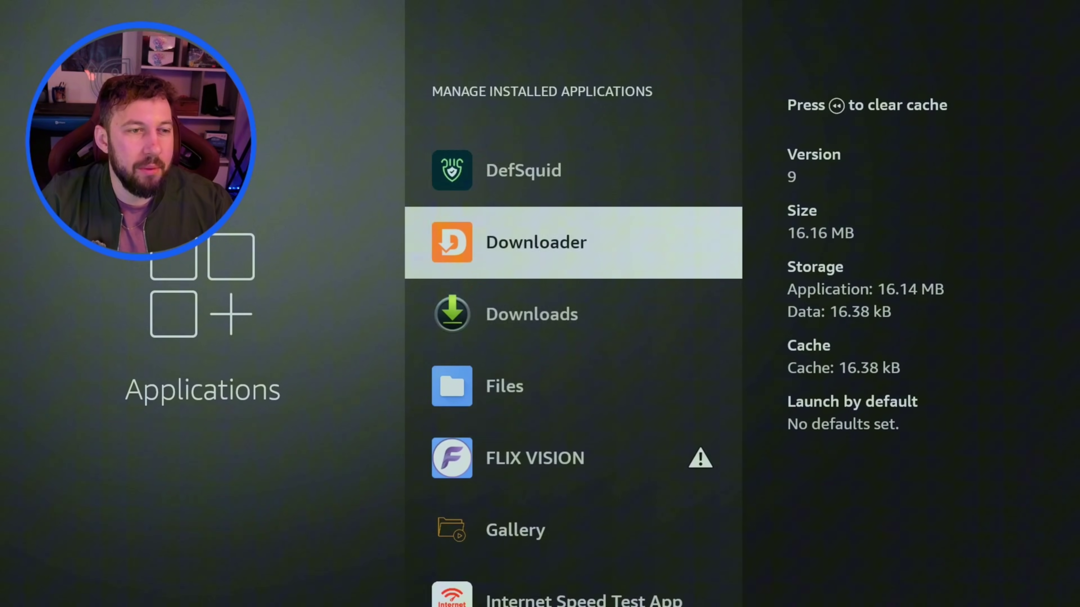
Open BeeTV's app details and try to launch it to view the unlicensed-content warning, leaving without uninstalling.
{"action": "key", "text": "Down"}
{"action": "key", "text": "Return"}
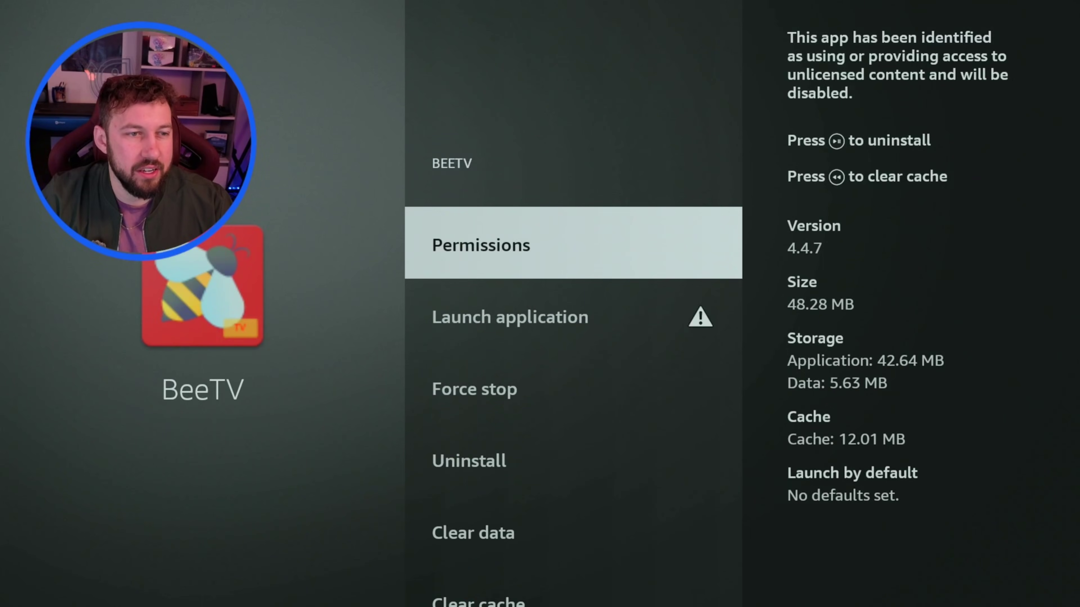
{"action": "key", "text": "Down"}
{"action": "key", "text": "Return"}
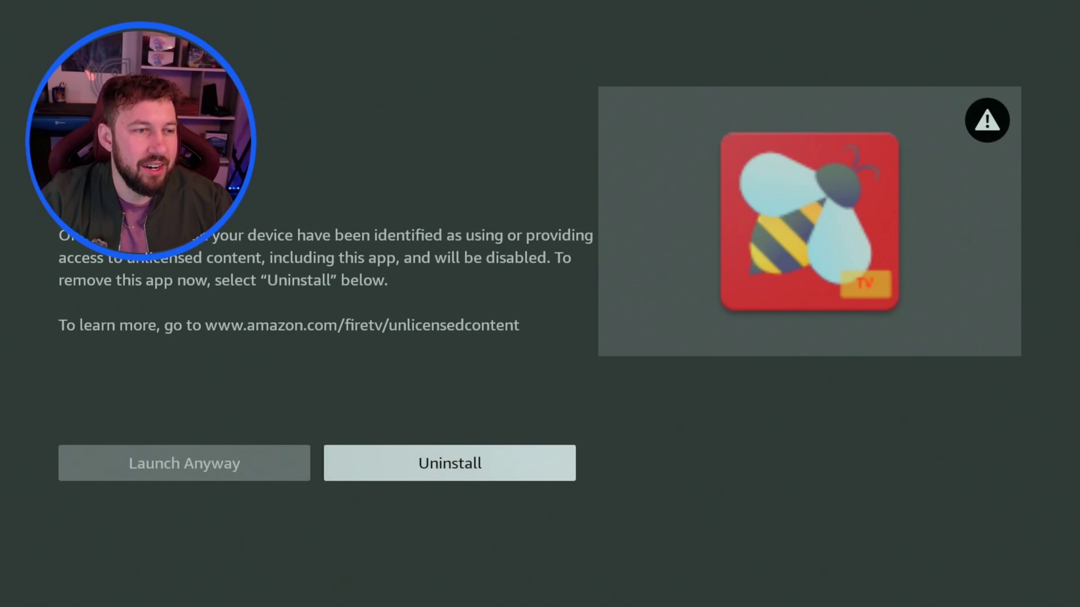
{"action": "key", "text": "Escape"}
{"action": "key", "text": "Escape"}
{"action": "key", "text": "Escape"}
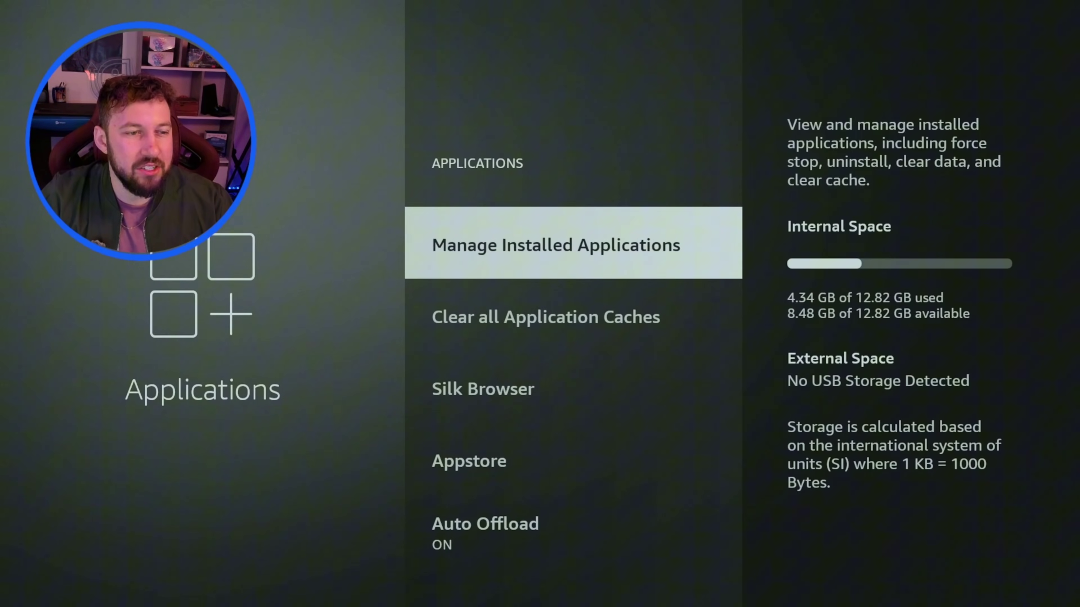
Find Kodi among the installed applications and check its app options and installed version.
{"action": "key", "text": "Return"}
{"action": "key", "text": "Down"}
{"action": "key", "text": "Down"}
{"action": "key", "text": "Down"}
{"action": "key", "text": "Down"}
{"action": "key", "text": "Down"}
{"action": "key", "text": "Down"}
{"action": "key", "text": "Down"}
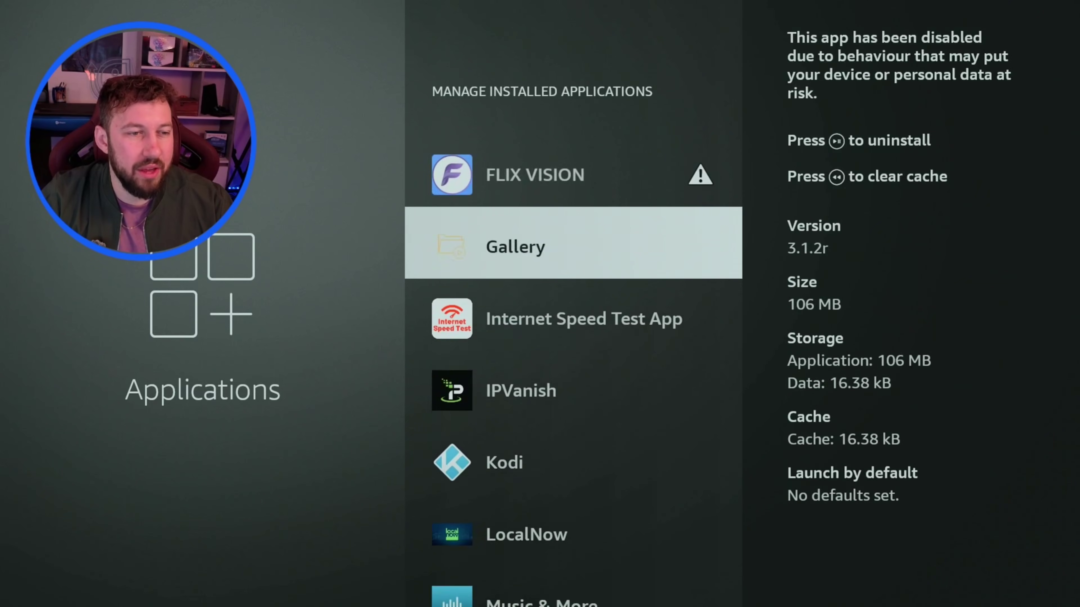
{"action": "key", "text": "Down"}
{"action": "key", "text": "Down"}
{"action": "key", "text": "Down"}
{"action": "key", "text": "Return"}
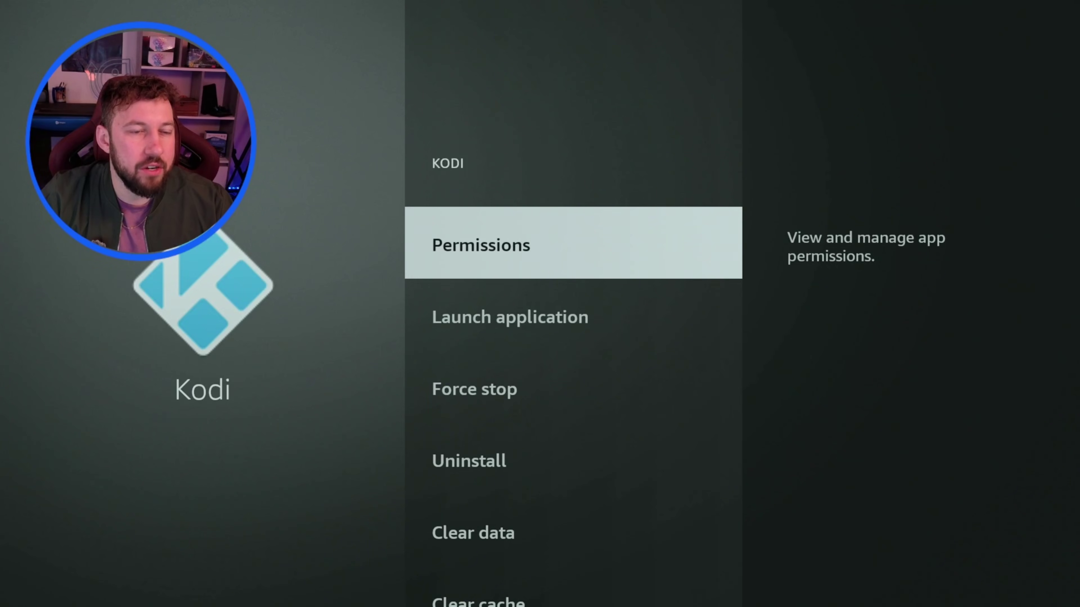
{"action": "key", "text": "Escape"}
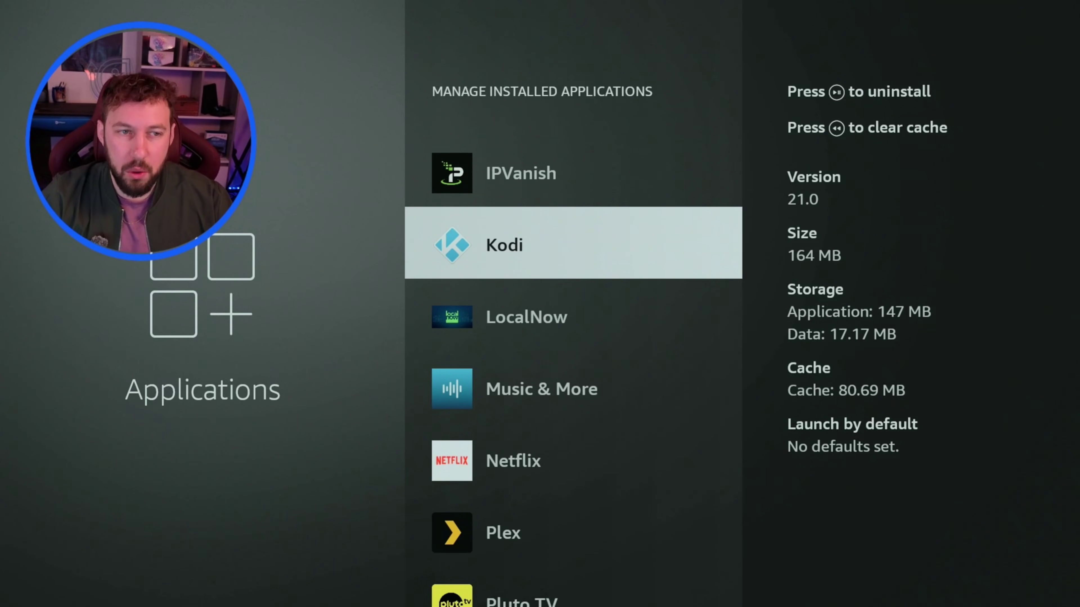
Uninstall the existing Kodi app from the Fire TV and confirm the removal.
{"action": "key", "text": "Return"}
{"action": "key", "text": "Down"}
{"action": "key", "text": "Down"}
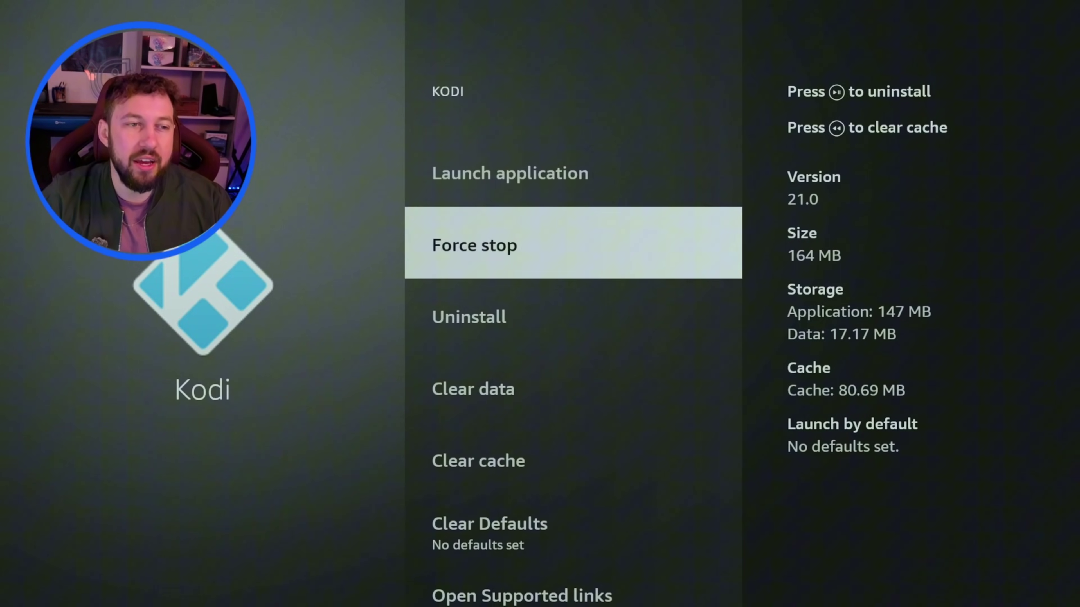
{"action": "key", "text": "Down"}
{"action": "key", "text": "Return"}
{"action": "key", "text": "Return"}
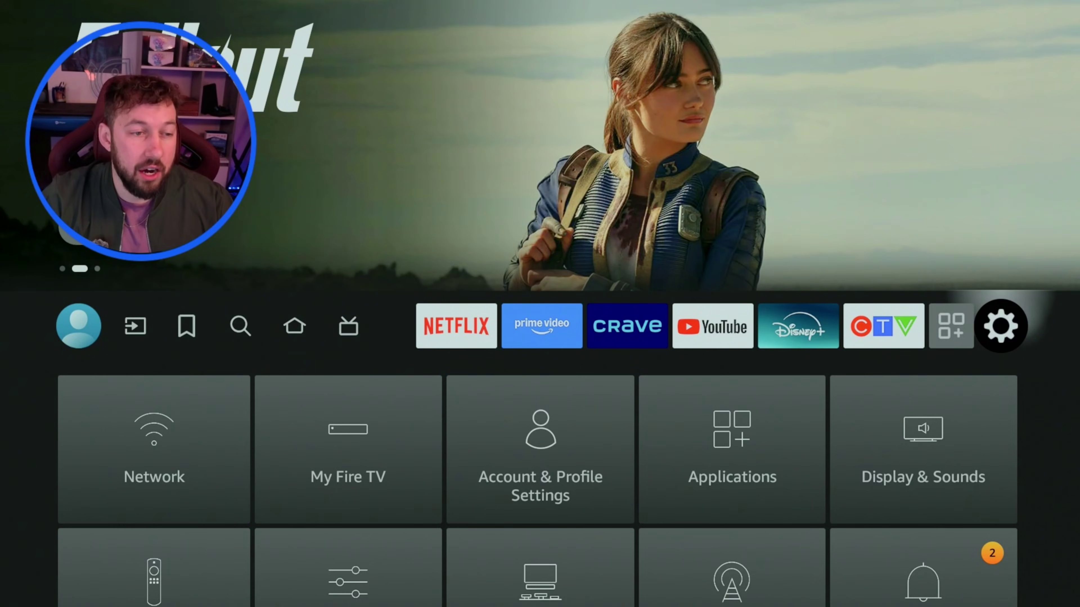
Enable developer mode by repeatedly selecting the Fire TV Cube entry in the device's About information, and return to Developer options.
{"action": "key", "text": "Down"}
{"action": "key", "text": "Right"}
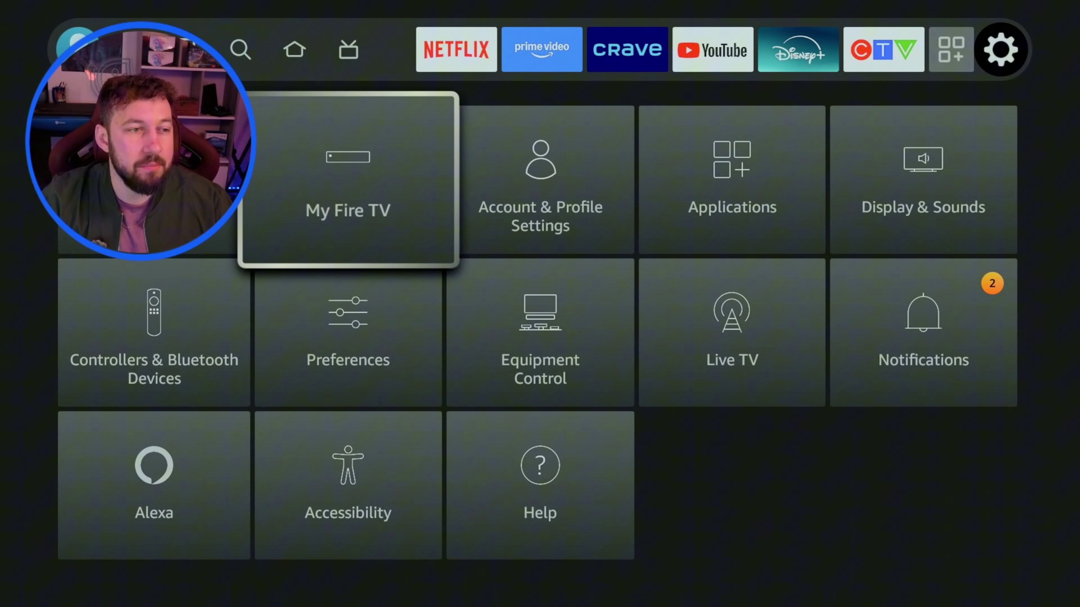
{"action": "key", "text": "Return"}
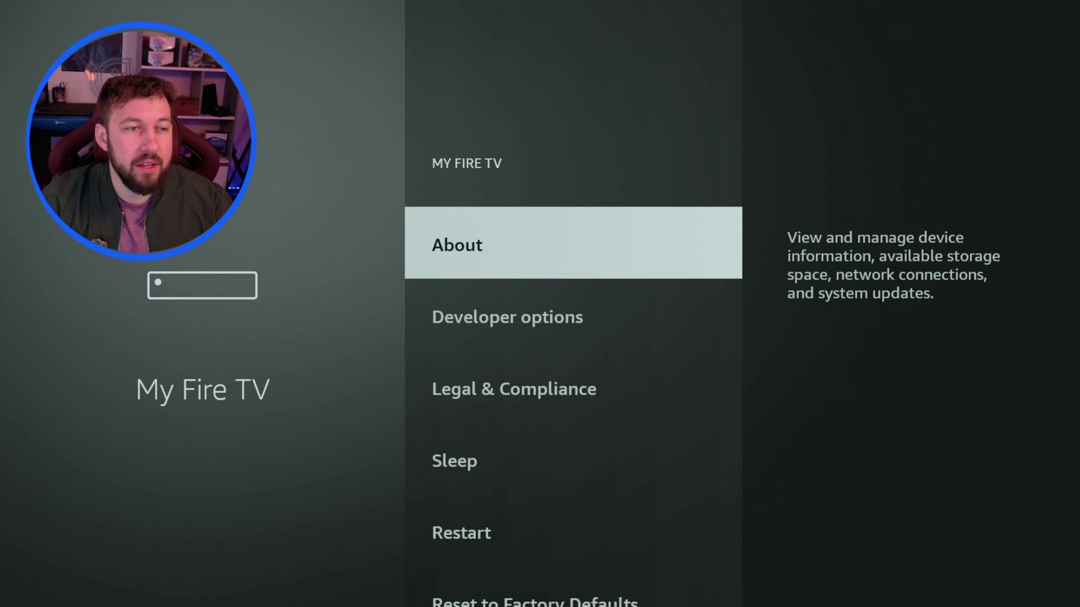
{"action": "key", "text": "Return"}
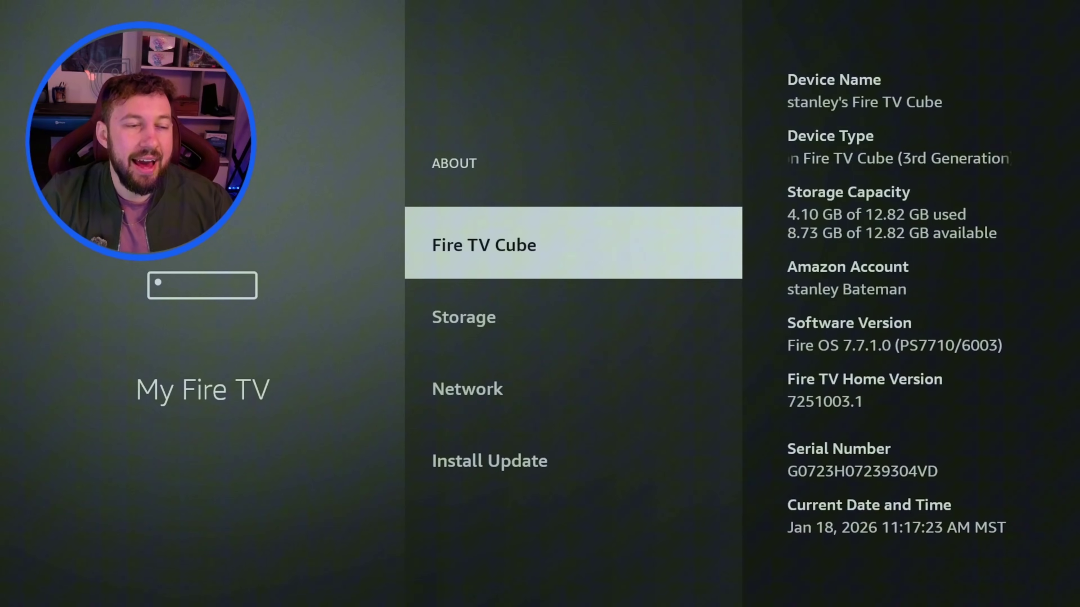
{"action": "key", "text": "Return"}
{"action": "key", "text": "Return"}
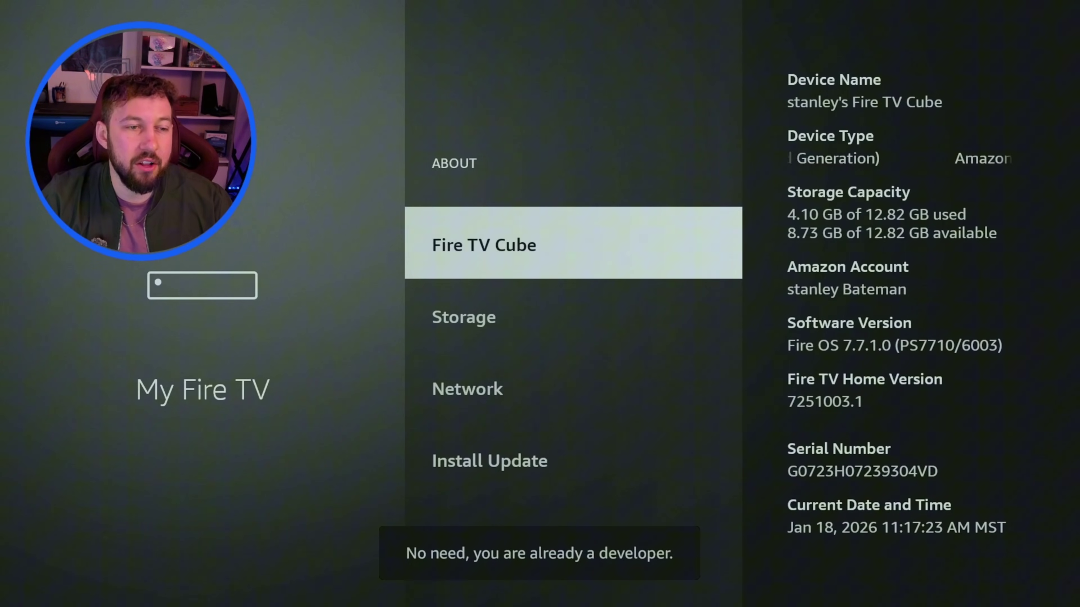
{"action": "key", "text": "Escape"}
{"action": "key", "text": "Down"}
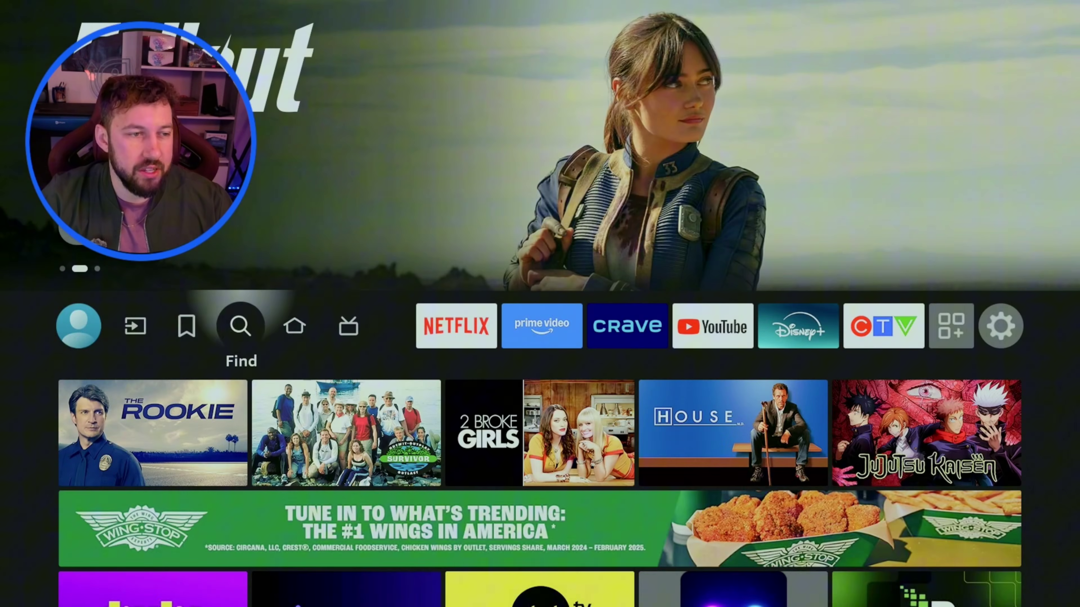
Open the Fire TV's search and look up the Downloader app through its suggested search term.
{"action": "key", "text": "Down"}
{"action": "key", "text": "Return"}
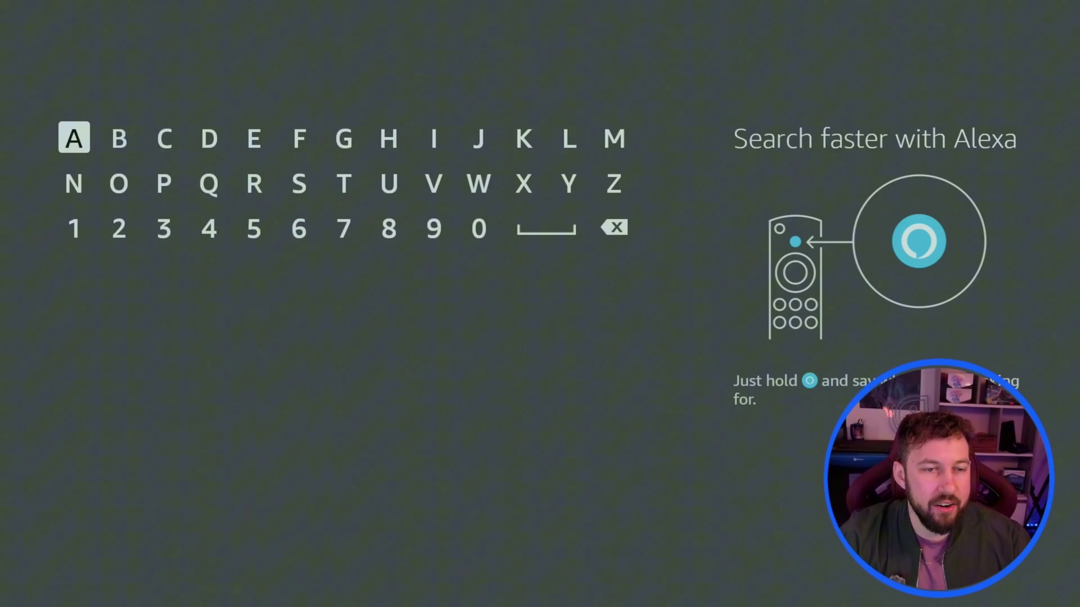
{"action": "key", "text": "Right"}
{"action": "key", "text": "Right"}
{"action": "key", "text": "Right"}
{"action": "key", "text": "Return"}
{"action": "key", "text": "Left"}
{"action": "key", "text": "Left"}
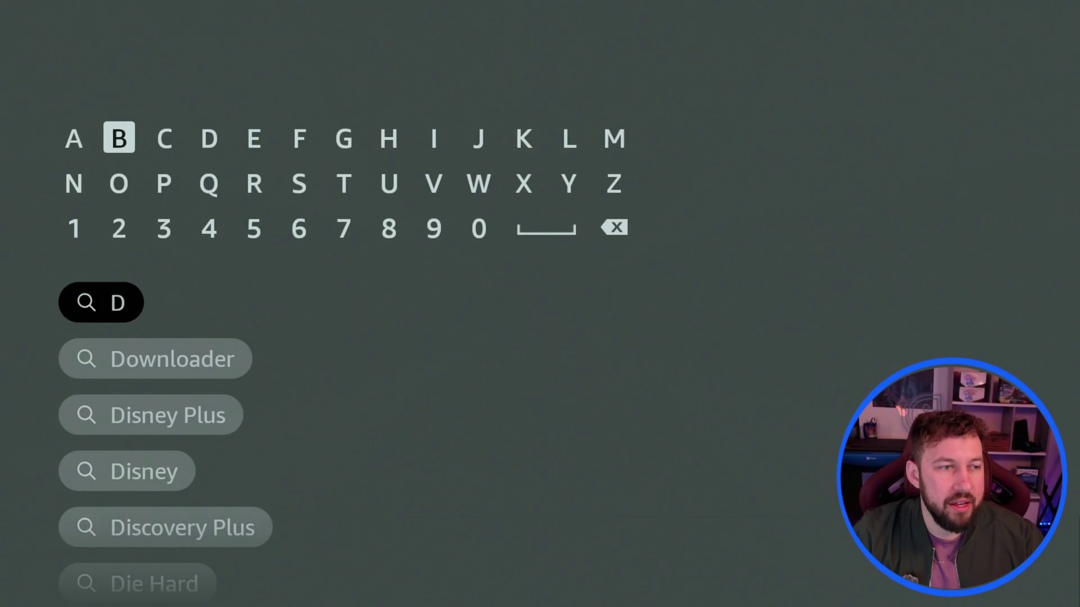
{"action": "key", "text": "Down"}
{"action": "key", "text": "Return"}
{"action": "key", "text": "Down"}
{"action": "key", "text": "Down"}
{"action": "key", "text": "Return"}
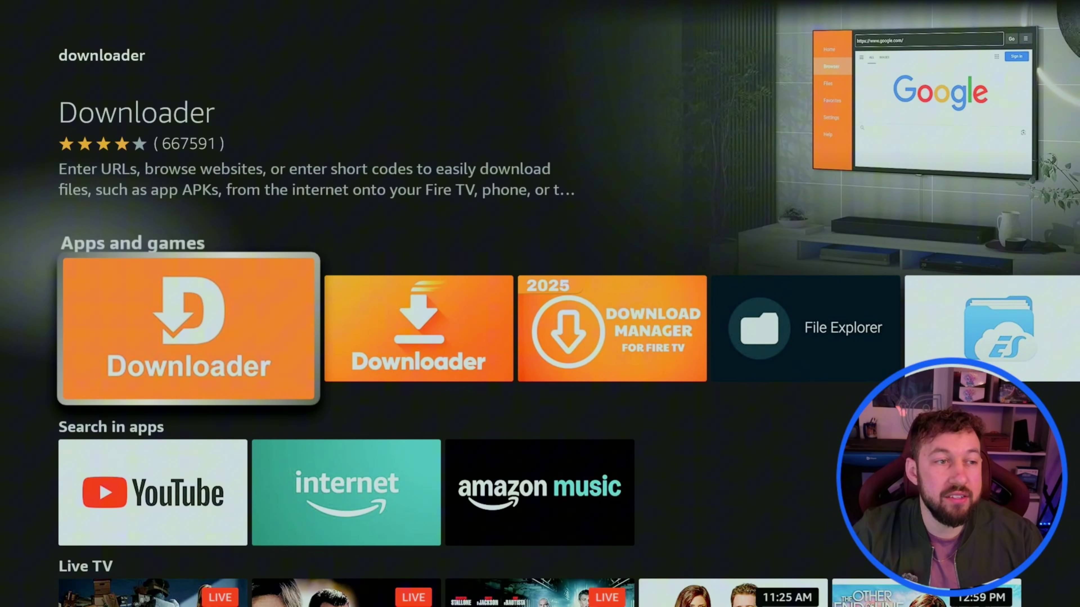
Compare the similarly named download apps in the search results with the original Downloader app.
{"action": "key", "text": "Right"}
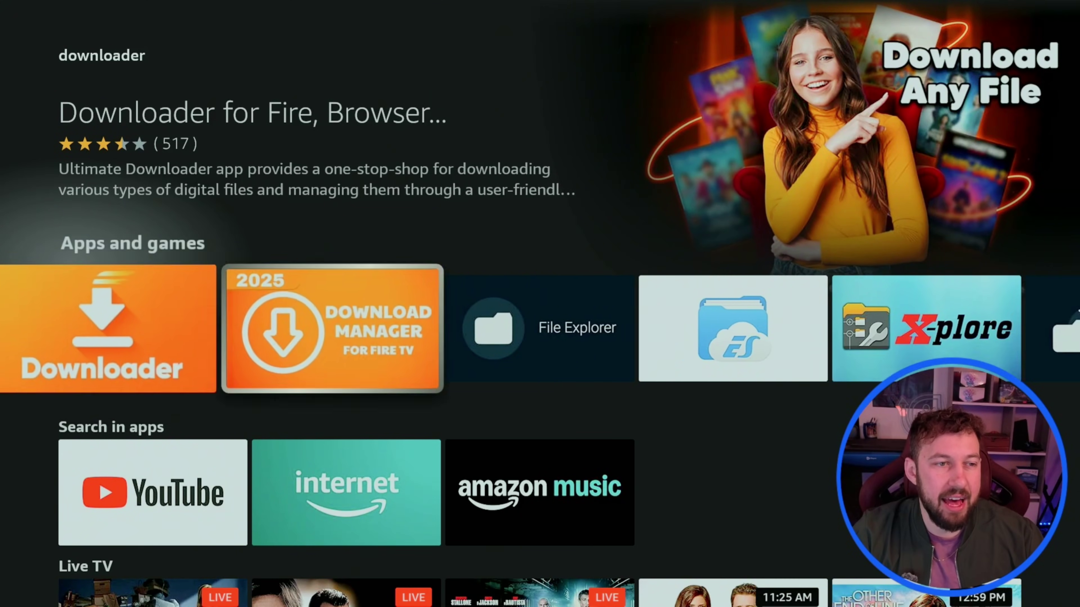
{"action": "key", "text": "Left"}
{"action": "key", "text": "Left"}
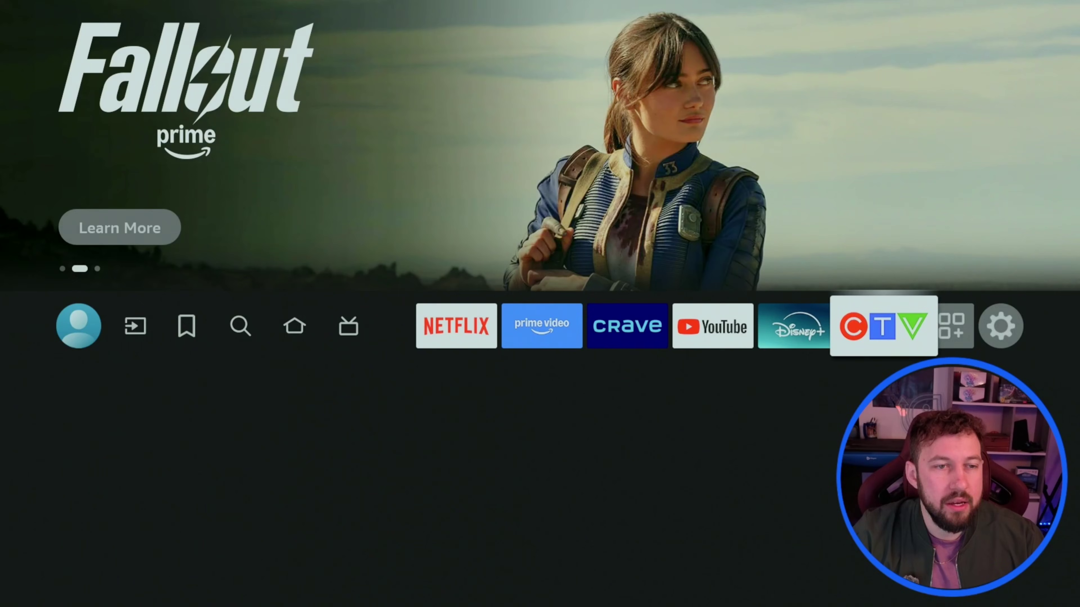
Open the list of apps permitted to install unknown apps in My Fire TV's developer options.
{"action": "key", "text": "Right"}
{"action": "key", "text": "Right"}
{"action": "key", "text": "Down"}
{"action": "key", "text": "Right"}
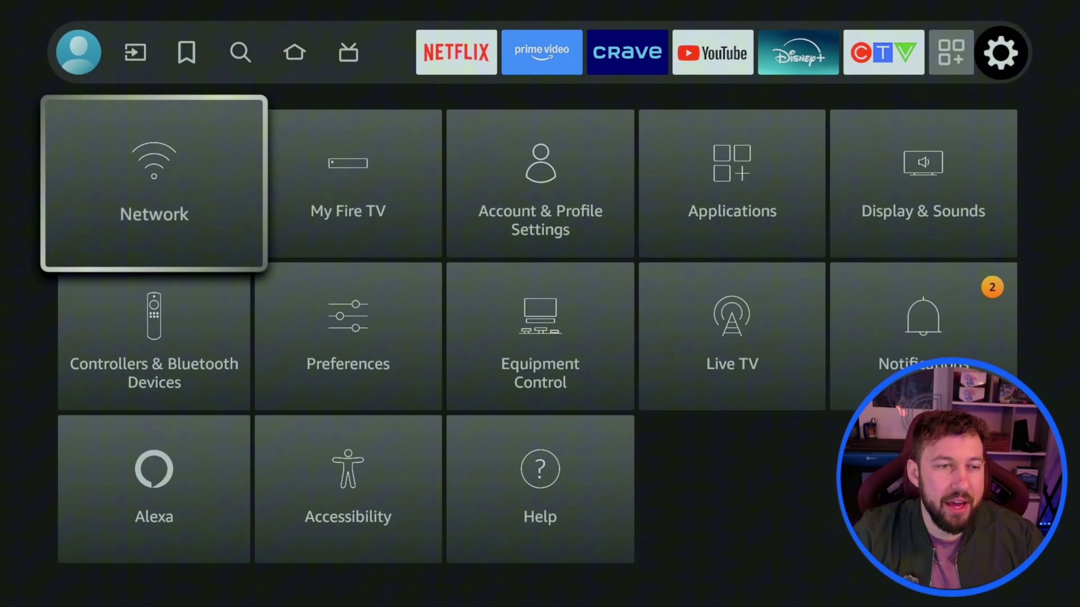
{"action": "key", "text": "Right"}
{"action": "key", "text": "Left"}
{"action": "key", "text": "Return"}
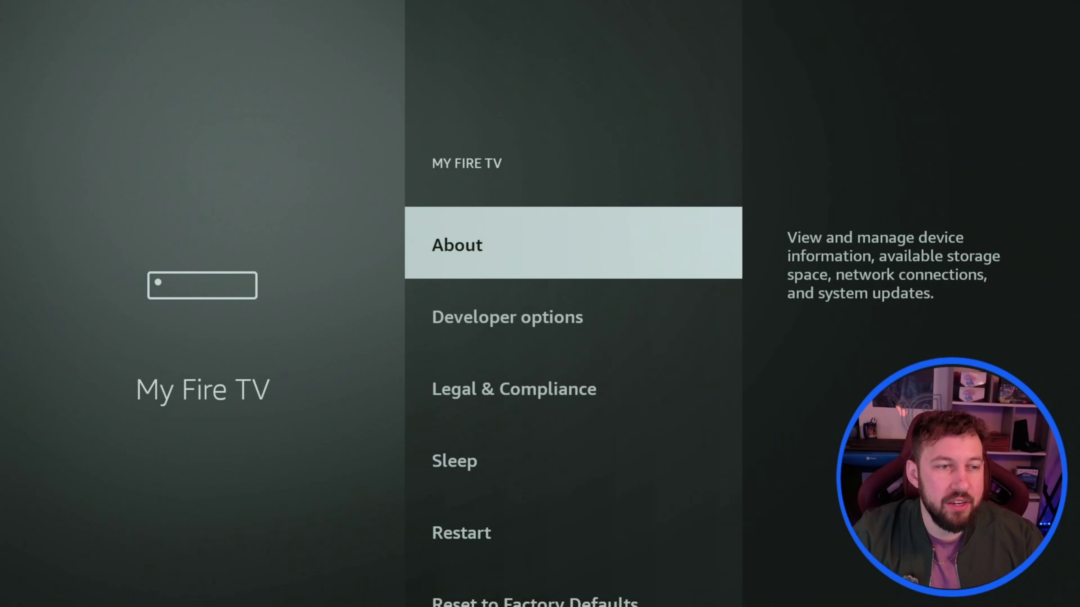
{"action": "key", "text": "Down"}
{"action": "key", "text": "Return"}
{"action": "key", "text": "Down"}
{"action": "key", "text": "Return"}
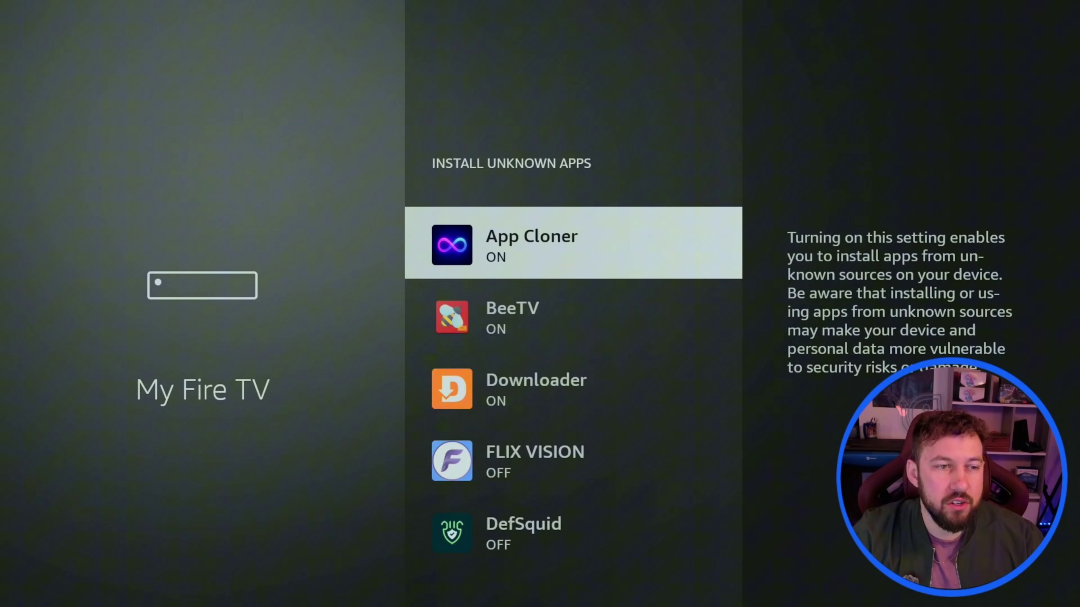
Check the unknown-app installation permission for Downloader.
{"action": "key", "text": "Down"}
{"action": "key", "text": "Down"}
{"action": "key", "text": "Up"}
{"action": "key", "text": "Down"}
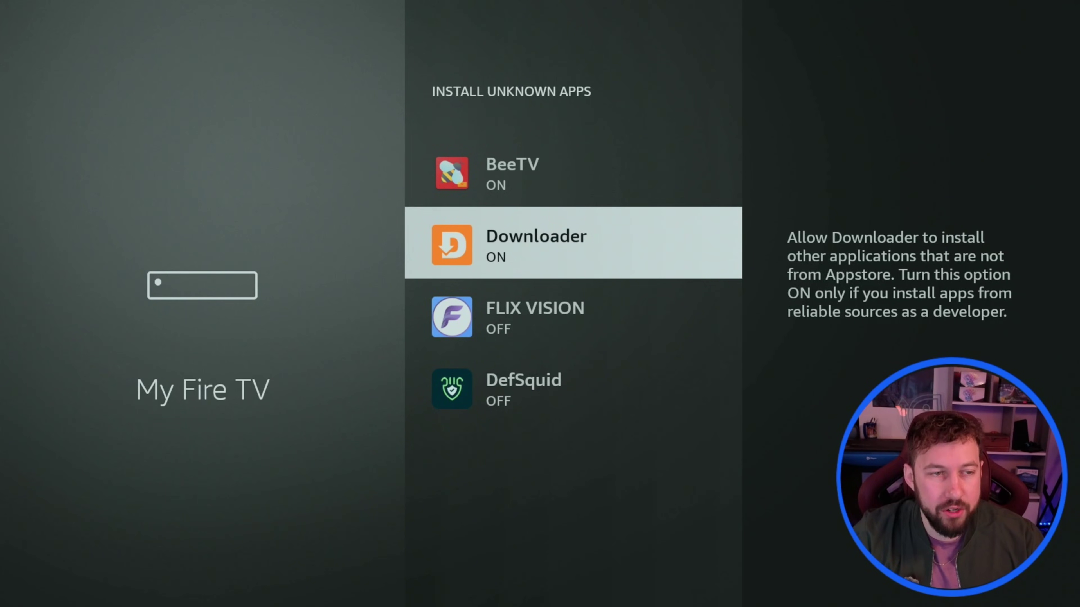
Return to the home screen, find Downloader among all installed apps and launch it.
{"action": "key", "text": "Home"}
{"action": "key", "text": "Return"}
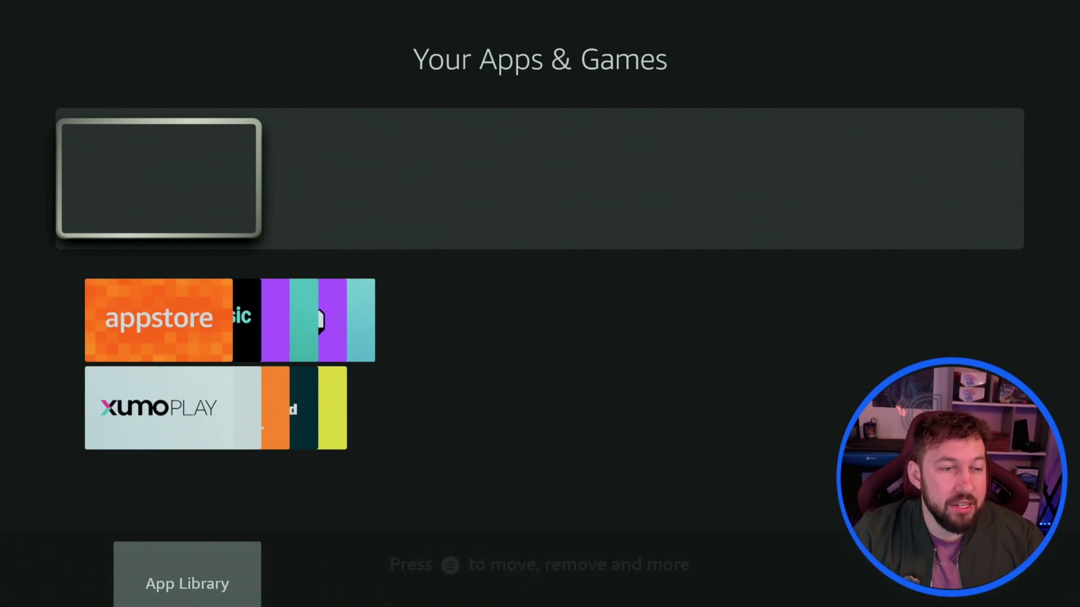
{"action": "key", "text": "Down"}
{"action": "key", "text": "Right"}
{"action": "key", "text": "Right"}
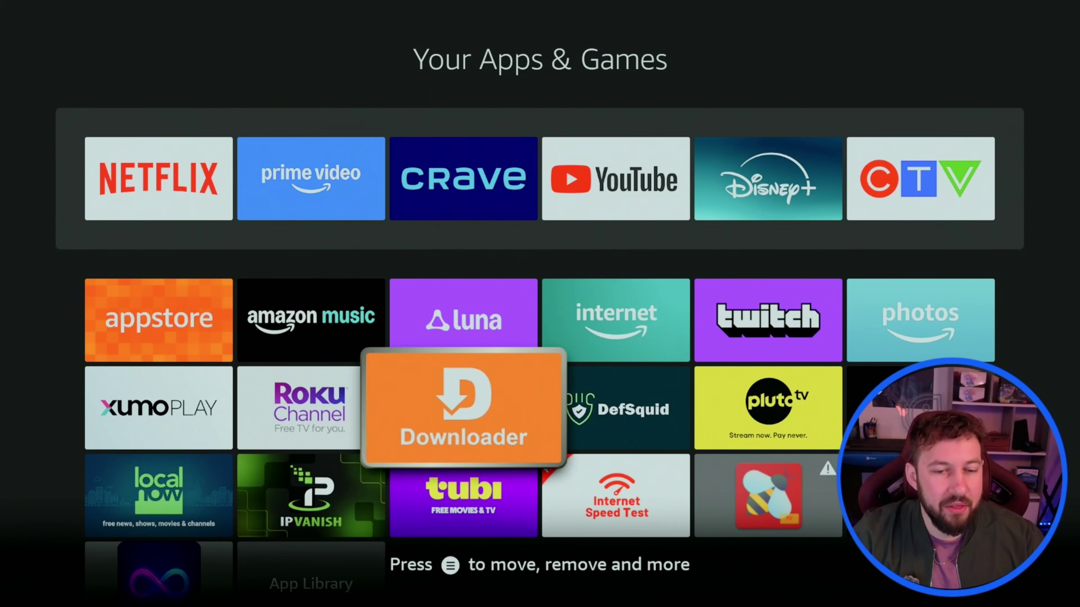
{"action": "key", "text": "Return"}
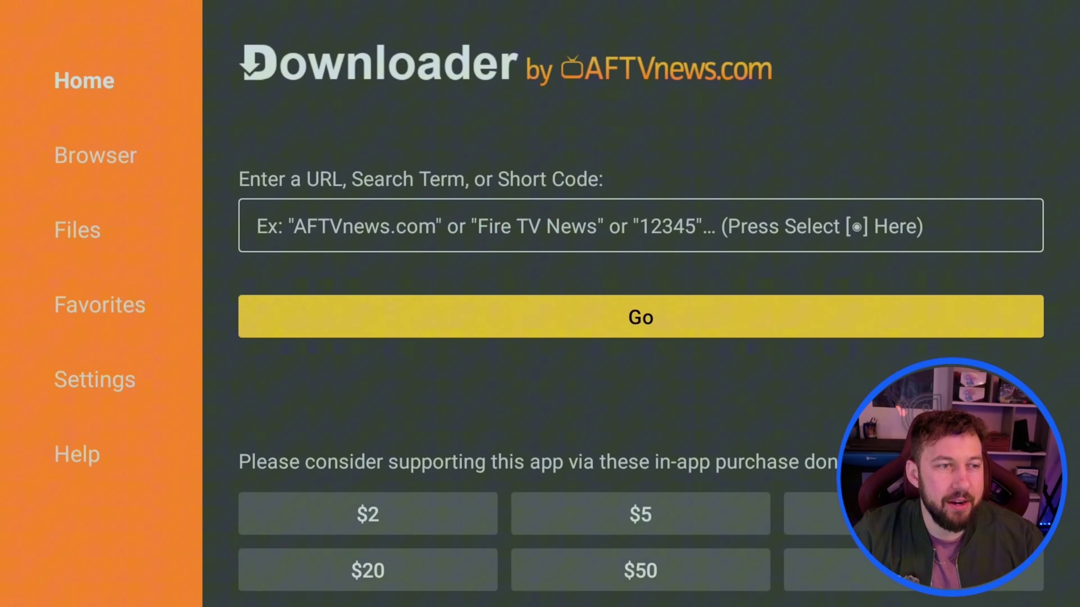
Open Downloader's address field for editing and enter "kodi." as the start of the site address.
{"action": "key", "text": "Left"}
{"action": "key", "text": "Right"}
{"action": "key", "text": "Up"}
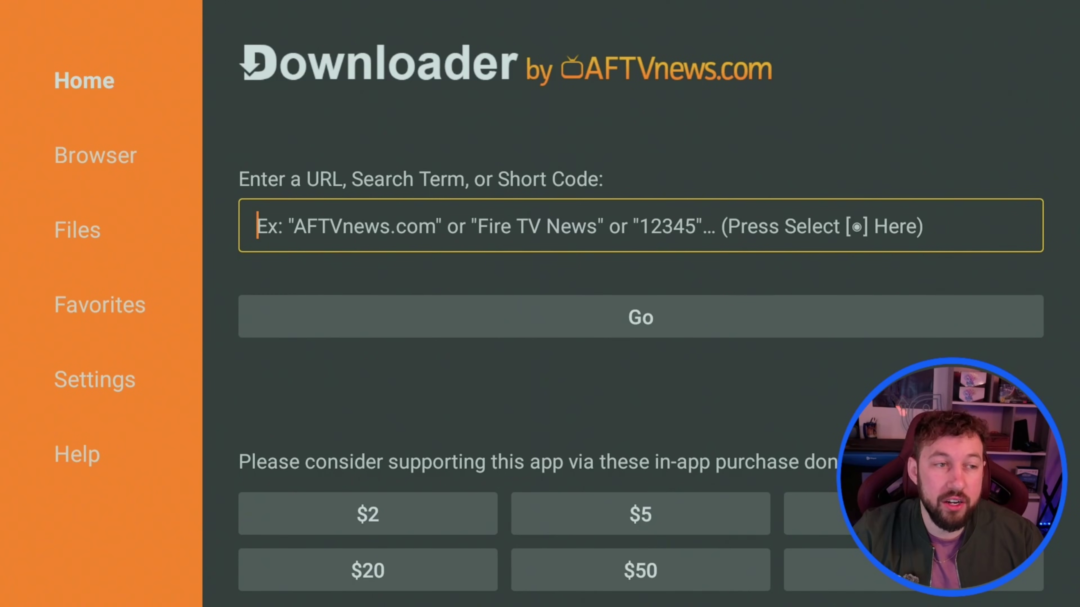
{"action": "key", "text": "Return"}
{"action": "key", "text": "Down"}
{"action": "key", "text": "Right"}
{"action": "key", "text": "Right"}
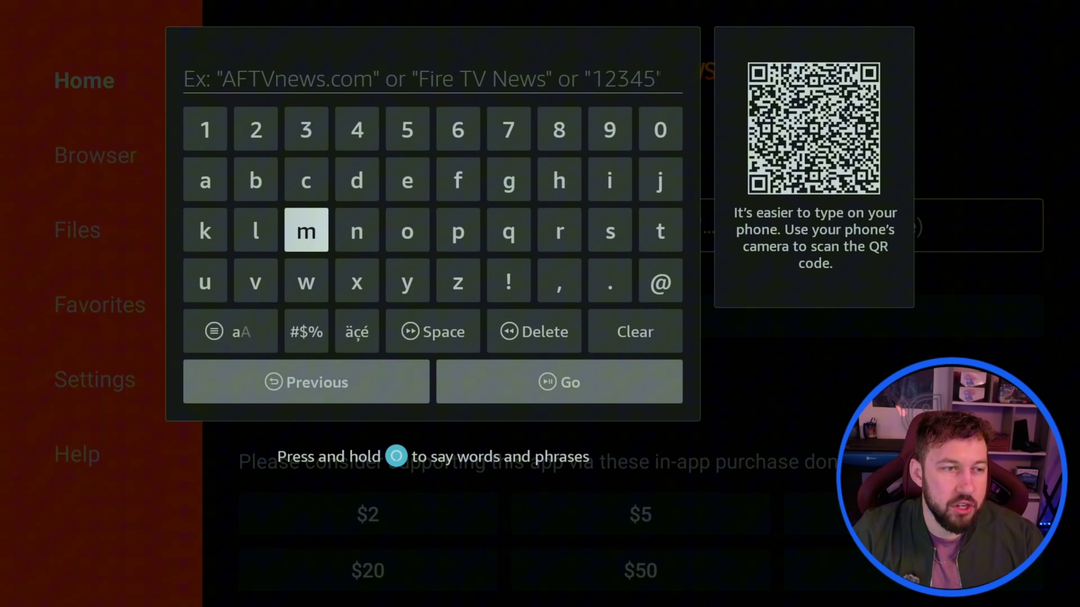
{"action": "key", "text": "Left"}
{"action": "key", "text": "Left"}
{"action": "key", "text": "Return"}
{"action": "key", "text": "Right"}
{"action": "key", "text": "Right"}
{"action": "key", "text": "Right"}
{"action": "key", "text": "Right"}
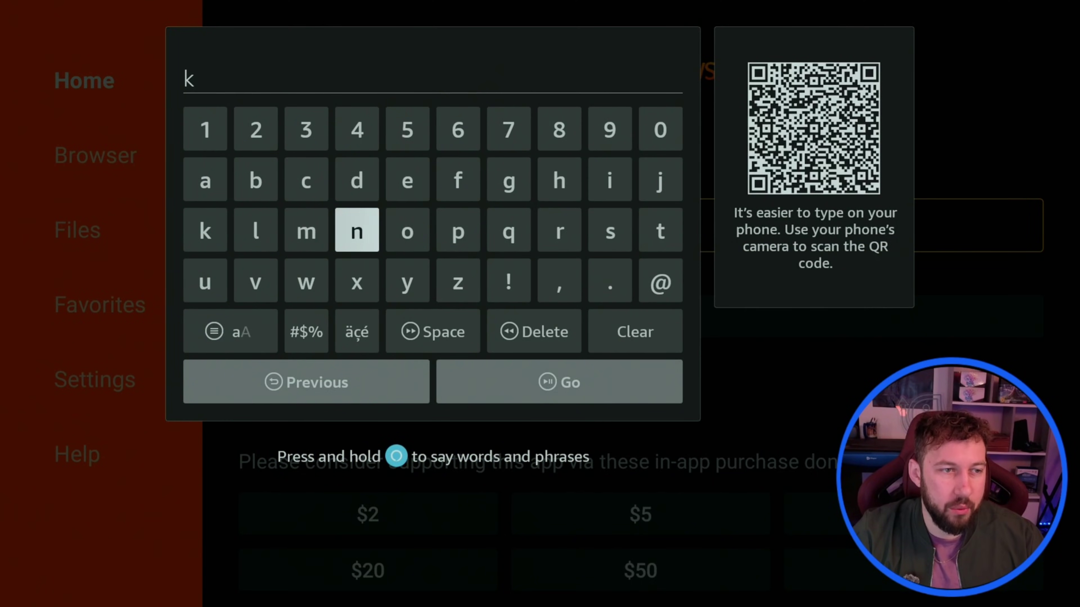
{"action": "key", "text": "Return"}
{"action": "key", "text": "Left"}
{"action": "key", "text": "Up"}
{"action": "key", "text": "Return"}
{"action": "key", "text": "Right"}
{"action": "key", "text": "Right"}
{"action": "key", "text": "Right"}
{"action": "key", "text": "Right"}
{"action": "key", "text": "Right"}
{"action": "key", "text": "Return"}
{"action": "key", "text": "Down"}
{"action": "key", "text": "Return"}
Complete the address as kodi.tv and load the site in Downloader's browser.
{"action": "key", "text": "Left"}
{"action": "key", "text": "Left"}
{"action": "key", "text": "Left"}
{"action": "key", "text": "Left"}
{"action": "key", "text": "Left"}
{"action": "key", "text": "Left"}
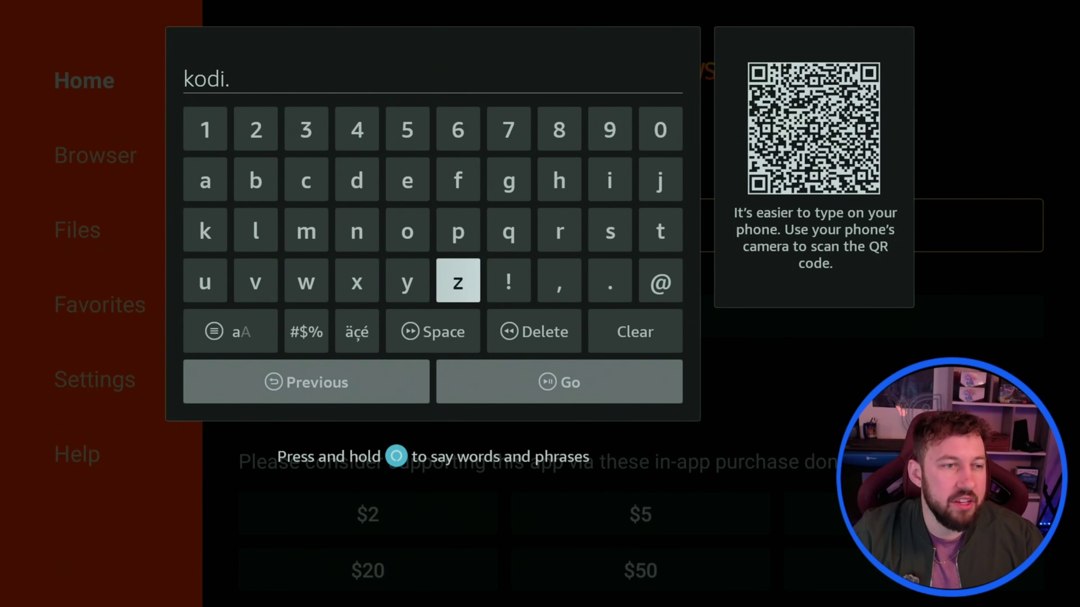
{"action": "key", "text": "Left"}
{"action": "key", "text": "Up"}
{"action": "key", "text": "Right"}
{"action": "key", "text": "Right"}
{"action": "key", "text": "Right"}
{"action": "key", "text": "Right"}
{"action": "key", "text": "Right"}
{"action": "key", "text": "Right"}
{"action": "key", "text": "Right"}
{"action": "key", "text": "Right"}
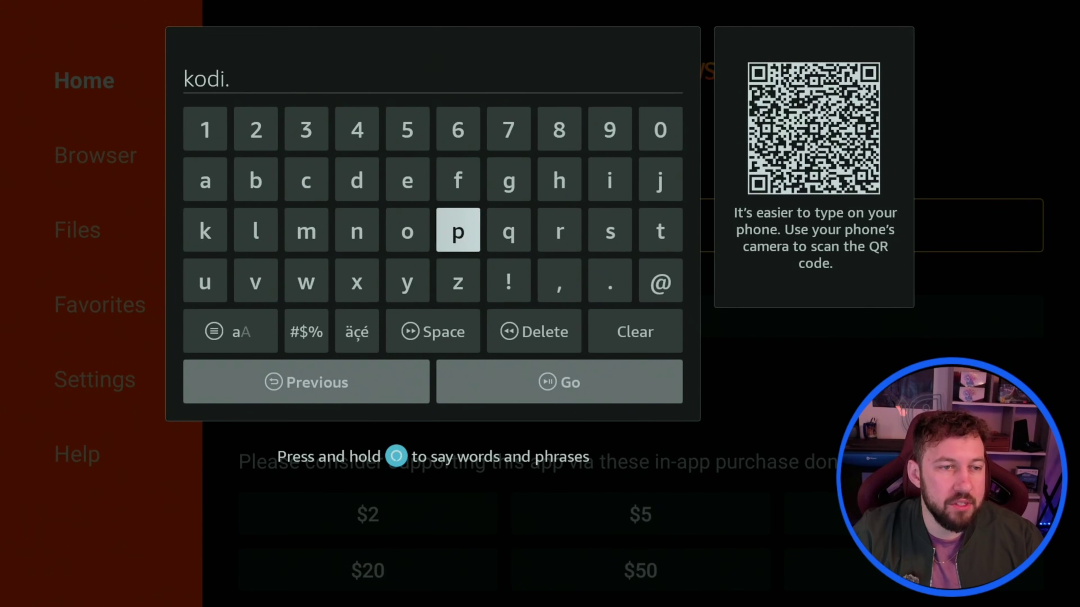
{"action": "key", "text": "Return"}
{"action": "key", "text": "Left"}
{"action": "key", "text": "Left"}
{"action": "key", "text": "Left"}
{"action": "key", "text": "Left"}
{"action": "key", "text": "Left"}
{"action": "key", "text": "Left"}
{"action": "key", "text": "Left"}
{"action": "key", "text": "Left"}
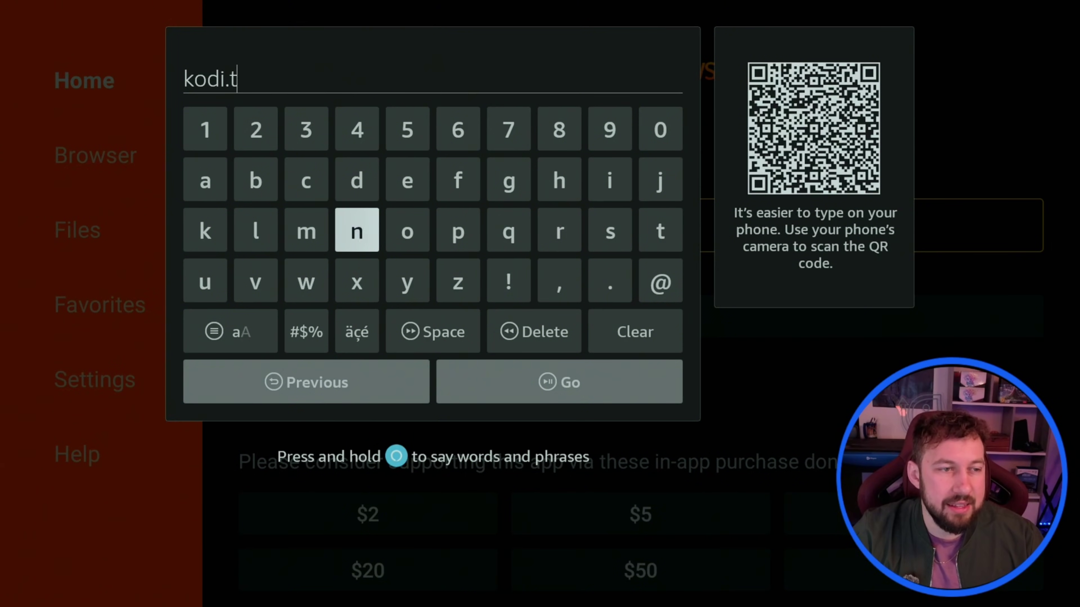
{"action": "key", "text": "Down"}
{"action": "key", "text": "Return"}
{"action": "key", "text": "Down"}
{"action": "key", "text": "Down"}
{"action": "key", "text": "Right"}
{"action": "key", "text": "Return"}
{"action": "key", "text": "Down"}
{"action": "key", "text": "Return"}
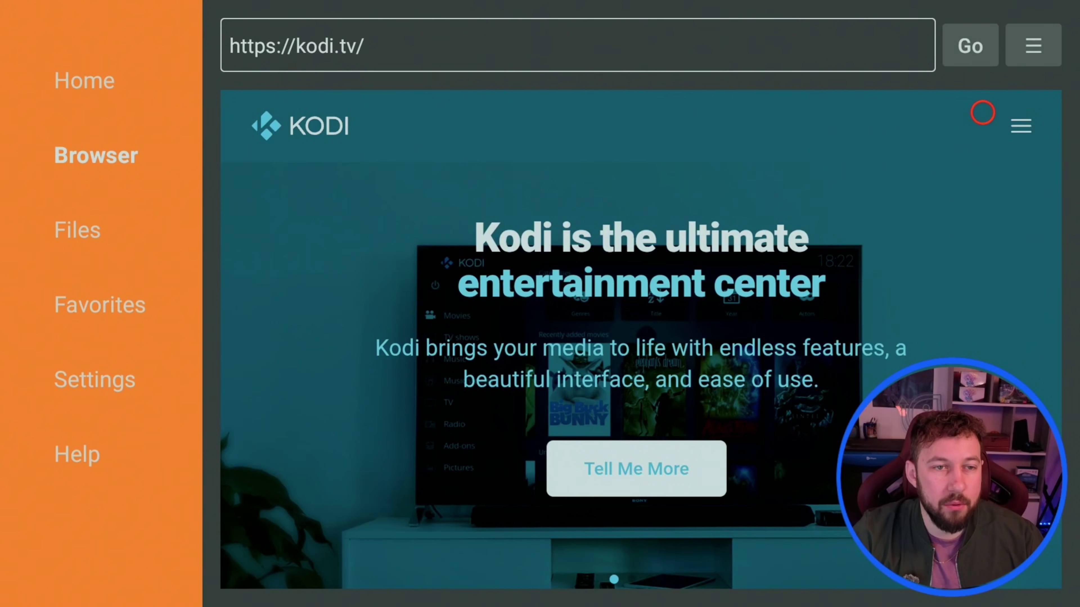
Open the Kodi site's Download page and look through the available platforms, including Android.
{"action": "left_click", "coordinate": [1019, 113]}
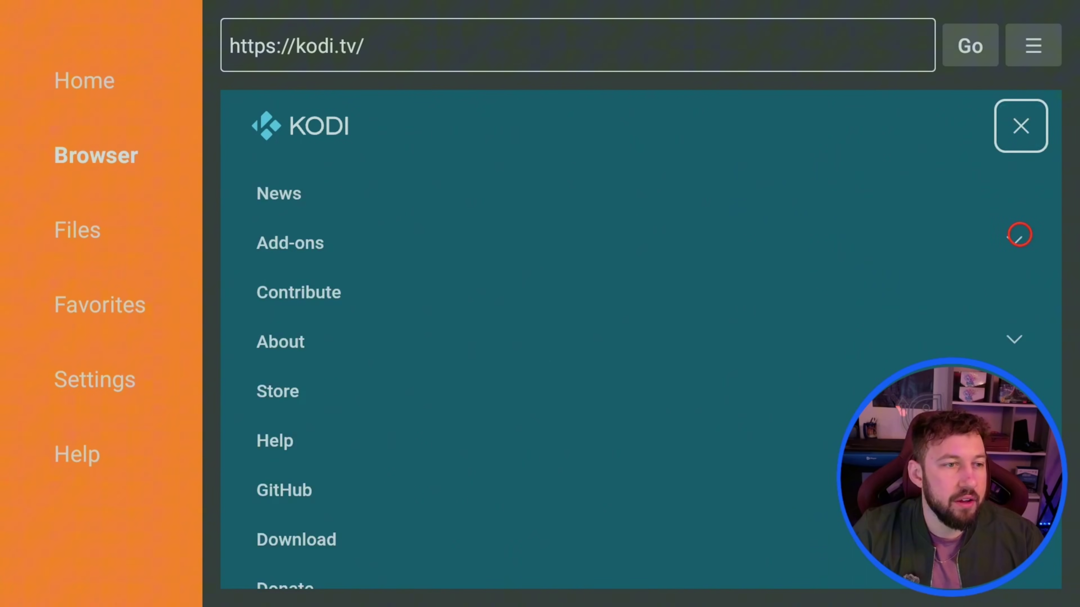
{"action": "scroll", "coordinate": [511, 566], "scroll_direction": "down", "scroll_amount": 5}
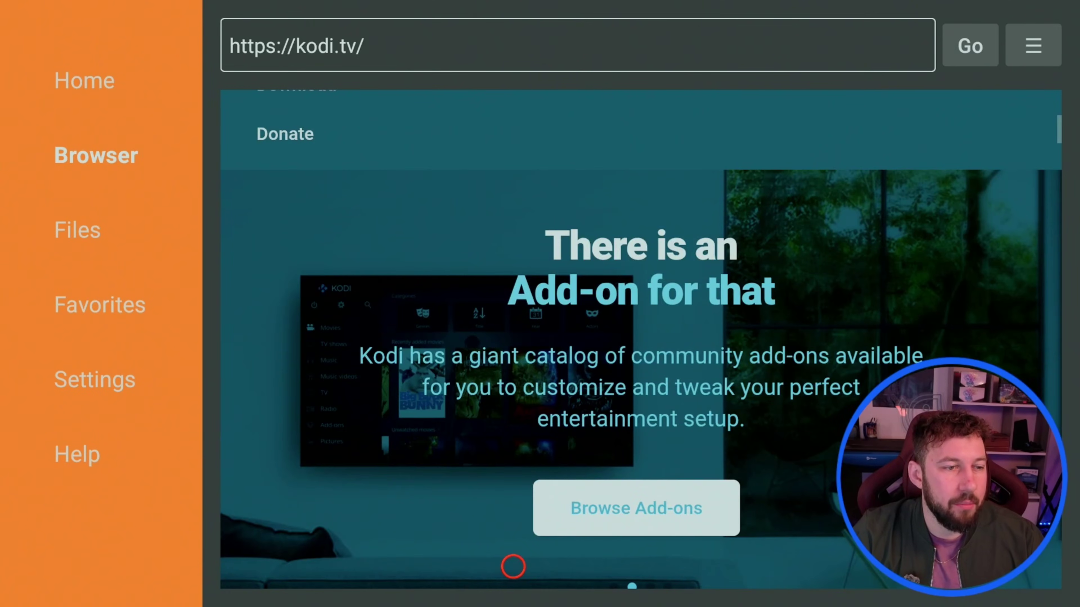
{"action": "scroll", "coordinate": [513, 112], "scroll_direction": "up", "scroll_amount": 2}
{"action": "scroll", "coordinate": [513, 113], "scroll_direction": "up", "scroll_amount": 3}
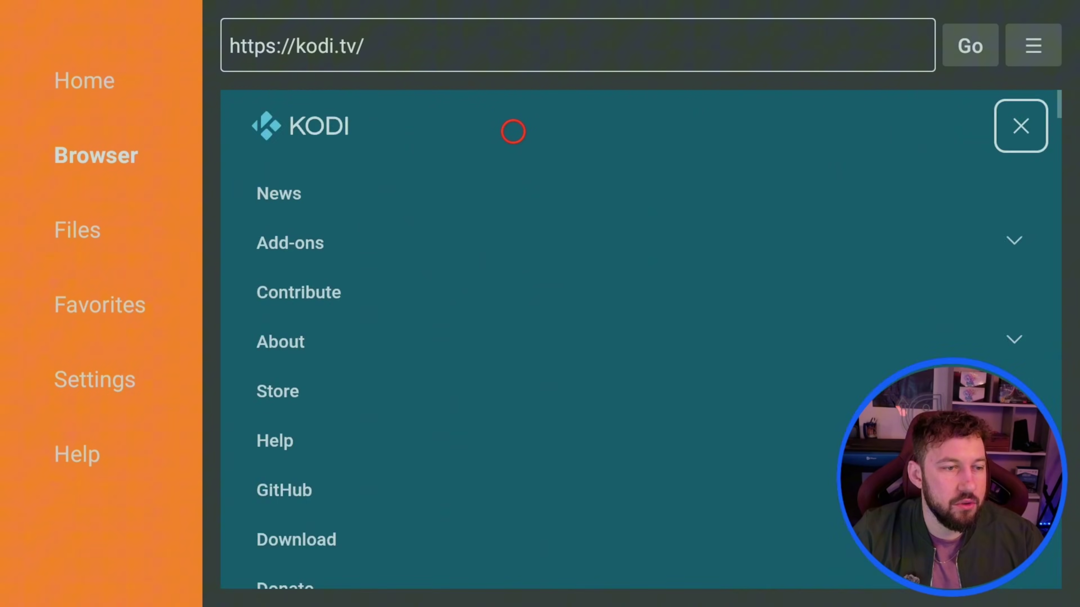
{"action": "scroll", "coordinate": [513, 567], "scroll_direction": "down", "scroll_amount": 1}
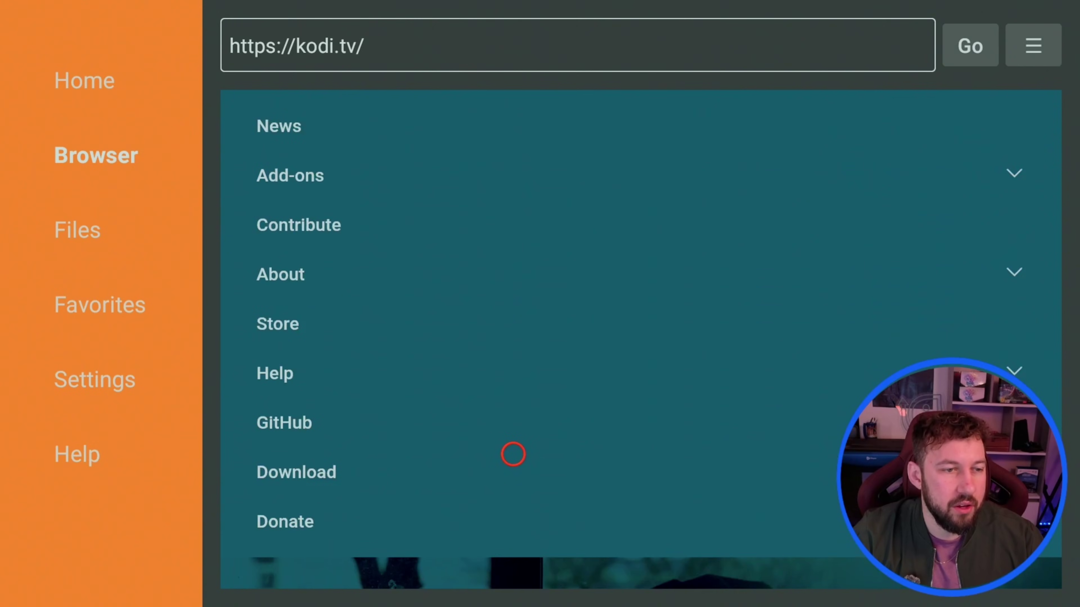
{"action": "left_click", "coordinate": [269, 463]}
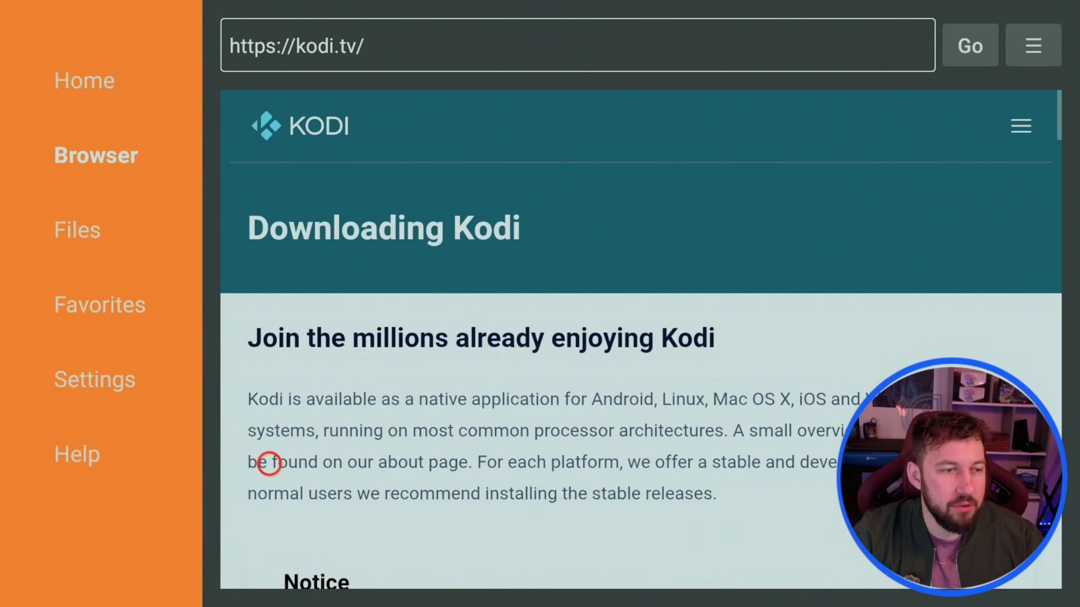
{"action": "scroll", "coordinate": [269, 561], "scroll_direction": "down", "scroll_amount": 20}
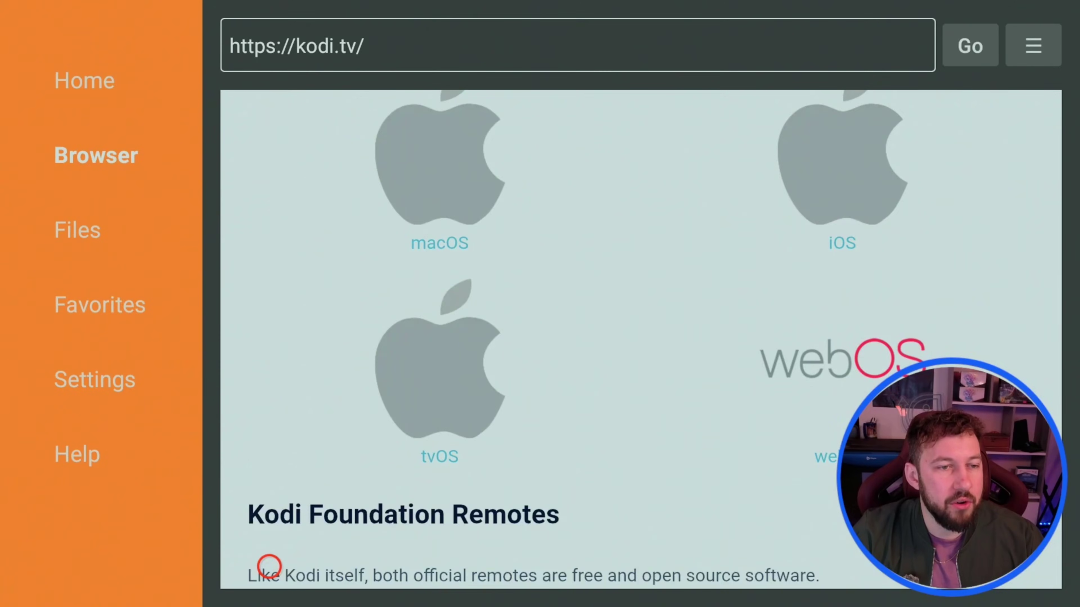
{"action": "scroll", "coordinate": [269, 324], "scroll_direction": "up", "scroll_amount": 10}
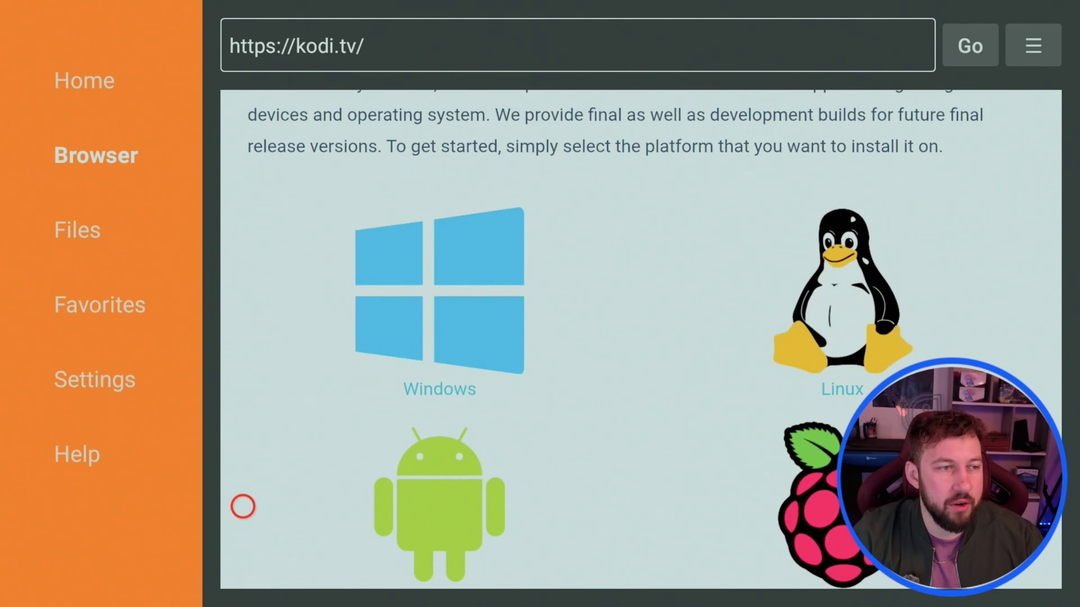
Go back to Downloader's Home page and clear the kodi.tv address from the address field.
{"action": "key", "text": "Left"}
{"action": "key", "text": "Up"}
{"action": "key", "text": "Right"}
{"action": "key", "text": "Left"}
{"action": "key", "text": "Return"}
{"action": "key", "text": "Down"}
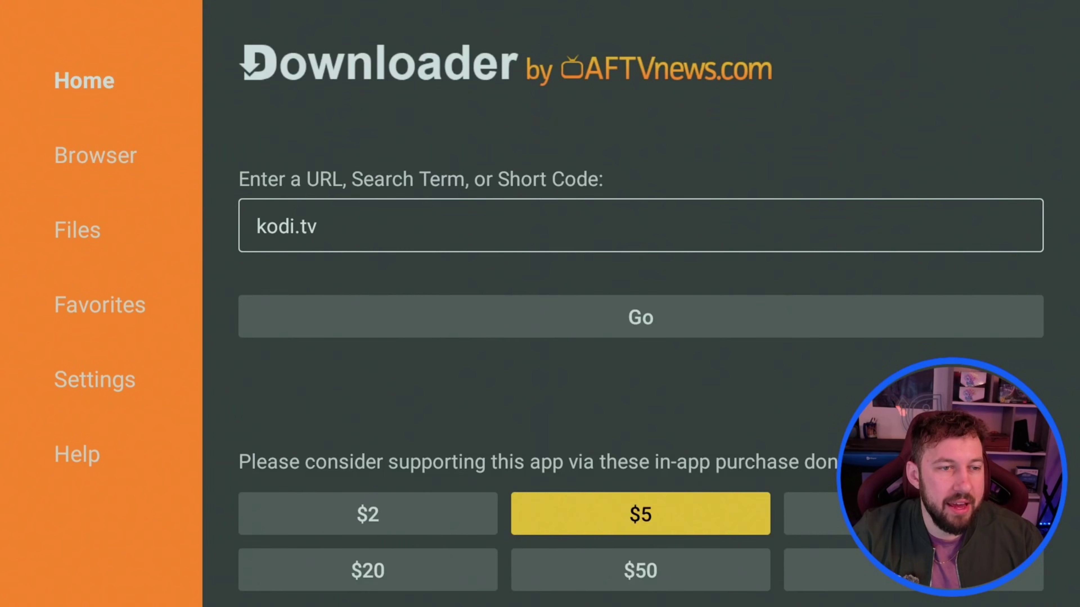
{"action": "key", "text": "Up"}
{"action": "key", "text": "Up"}
{"action": "key", "text": "Return"}
{"action": "key", "text": "Up"}
{"action": "key", "text": "Right"}
{"action": "key", "text": "Return"}
Enter the short code 773820 in Downloader and load the upgradeguy.com downloads page.
{"action": "key", "text": "Up"}
{"action": "key", "text": "Up"}
{"action": "key", "text": "Up"}
{"action": "key", "text": "Left"}
{"action": "key", "text": "Left"}
{"action": "key", "text": "Return"}
{"action": "key", "text": "Return"}
{"action": "key", "text": "Left"}
{"action": "key", "text": "Left"}
{"action": "key", "text": "Left"}
{"action": "key", "text": "Left"}
{"action": "key", "text": "Return"}
{"action": "key", "text": "Right"}
{"action": "key", "text": "Right"}
{"action": "key", "text": "Right"}
{"action": "key", "text": "Right"}
{"action": "key", "text": "Right"}
{"action": "key", "text": "Return"}
{"action": "key", "text": "Left"}
{"action": "key", "text": "Left"}
{"action": "key", "text": "Left"}
{"action": "key", "text": "Left"}
{"action": "key", "text": "Left"}
{"action": "key", "text": "Left"}
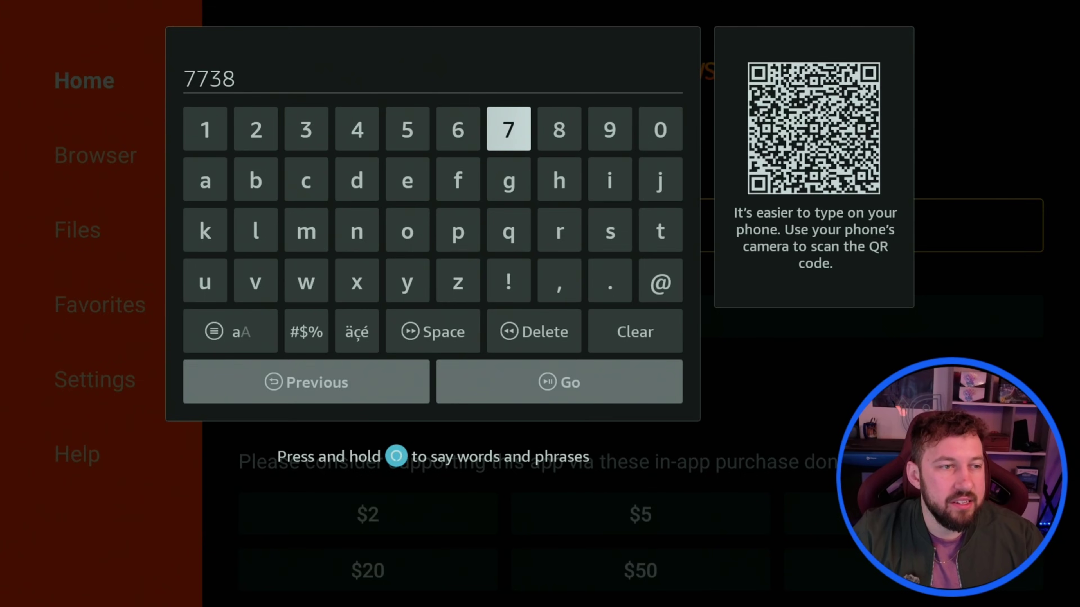
{"action": "key", "text": "Return"}
{"action": "key", "text": "Left"}
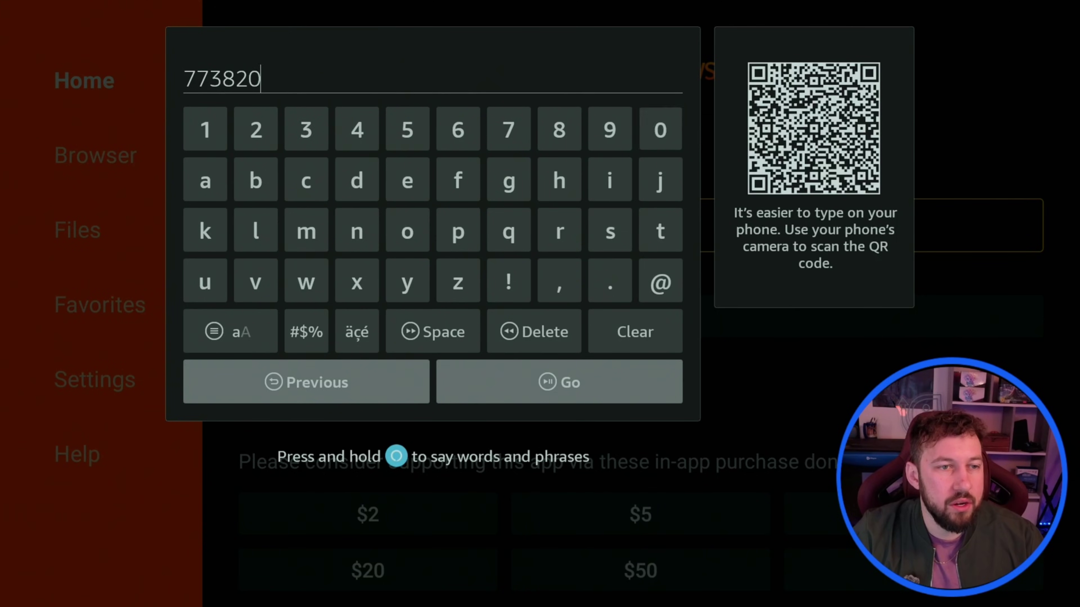
{"action": "key", "text": "Left"}
{"action": "key", "text": "Return"}
{"action": "key", "text": "Down"}
{"action": "key", "text": "Down"}
{"action": "key", "text": "Down"}
{"action": "key", "text": "Down"}
{"action": "key", "text": "Return"}
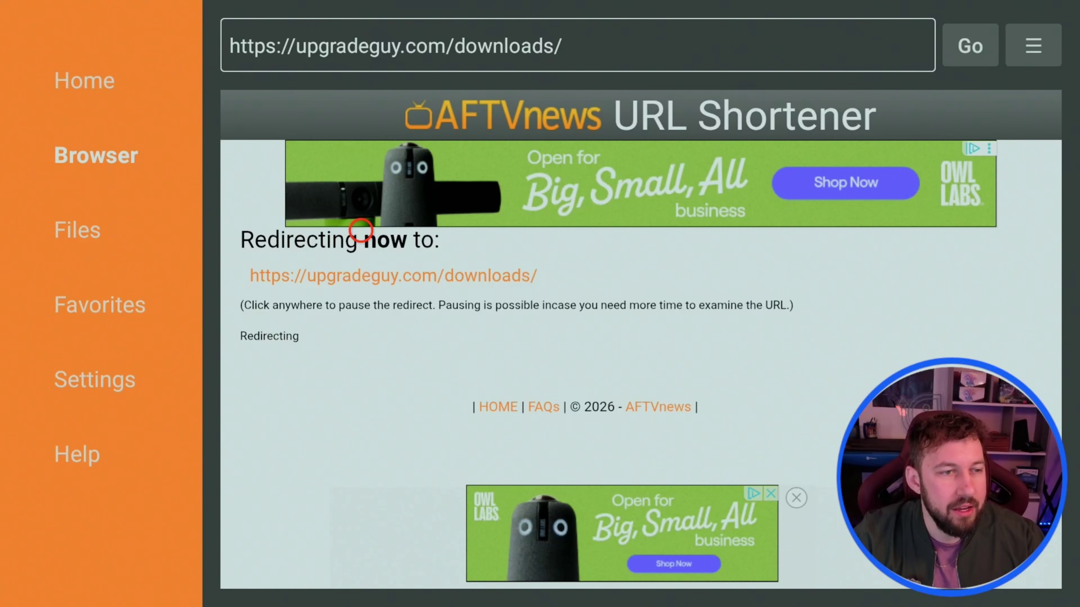
Download the Kodi 21.3 Newest Version 32BIT APK from the downloads page and install it.
{"action": "scroll", "coordinate": [361, 553], "scroll_direction": "down", "scroll_amount": 5}
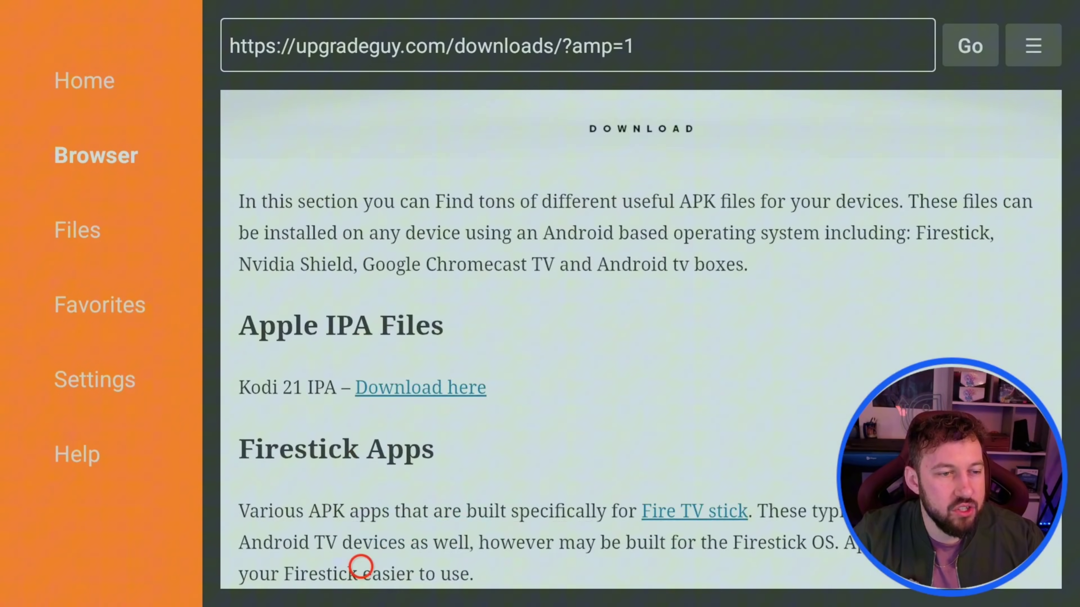
{"action": "scroll", "coordinate": [361, 567], "scroll_direction": "down", "scroll_amount": 10}
{"action": "scroll", "coordinate": [361, 566], "scroll_direction": "down", "scroll_amount": 10}
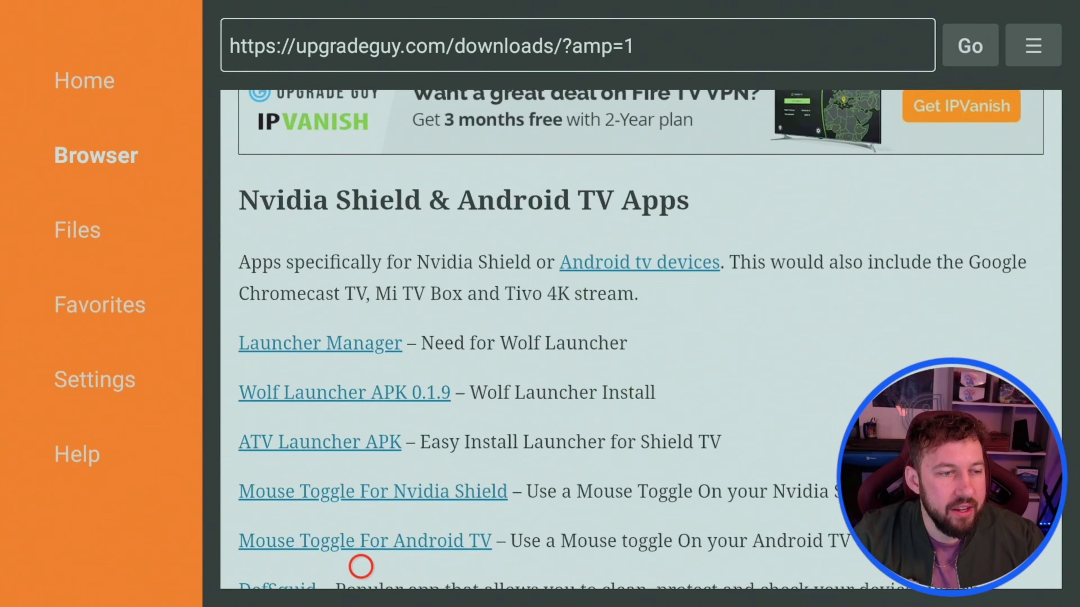
{"action": "scroll", "coordinate": [360, 566], "scroll_direction": "down", "scroll_amount": 4}
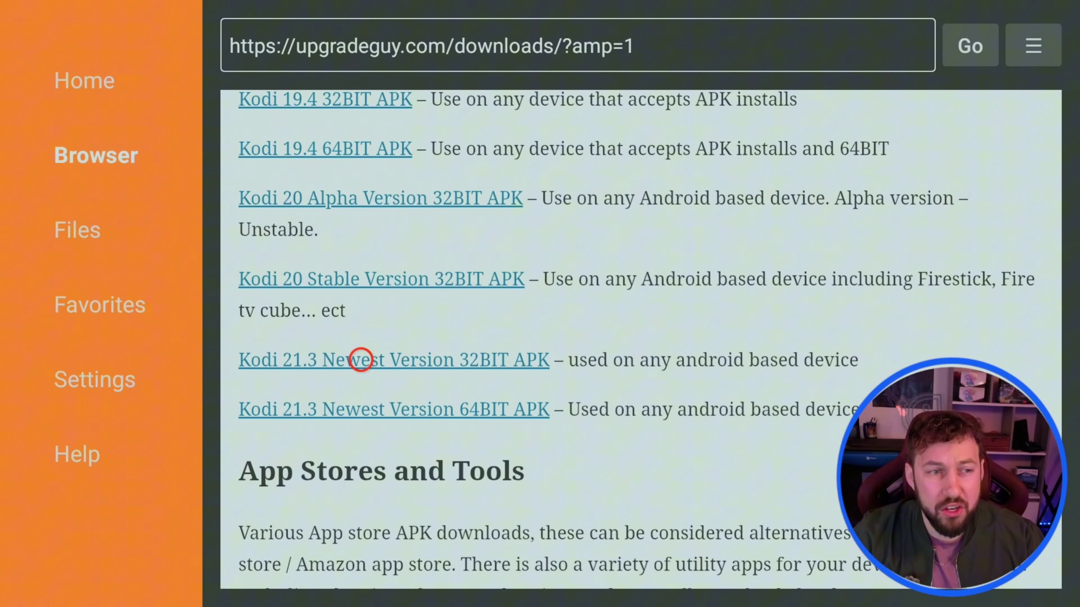
{"action": "left_click", "coordinate": [361, 359]}
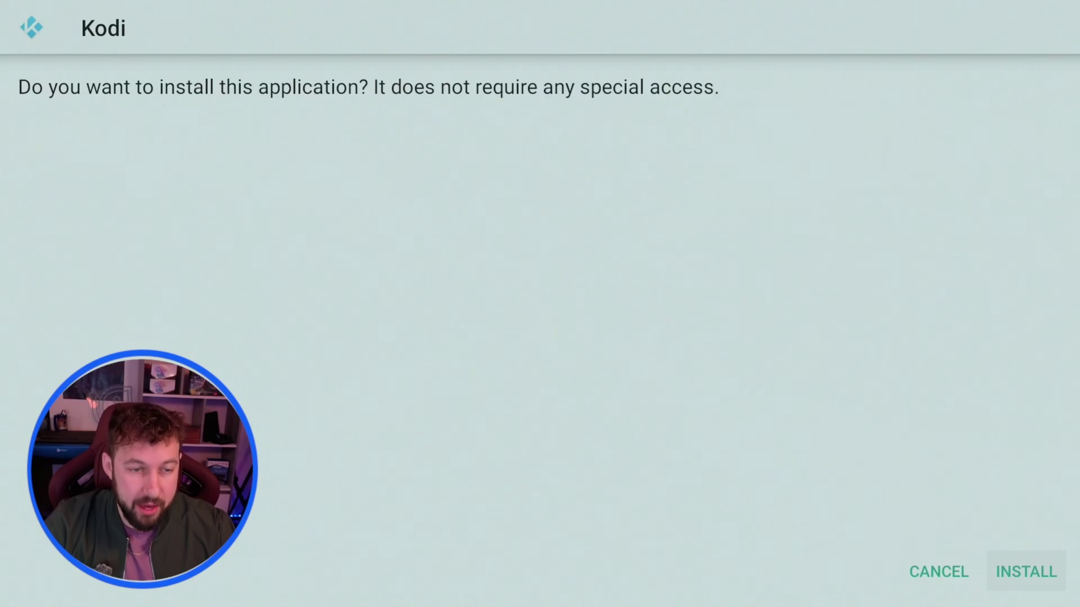
{"action": "key", "text": "Return"}
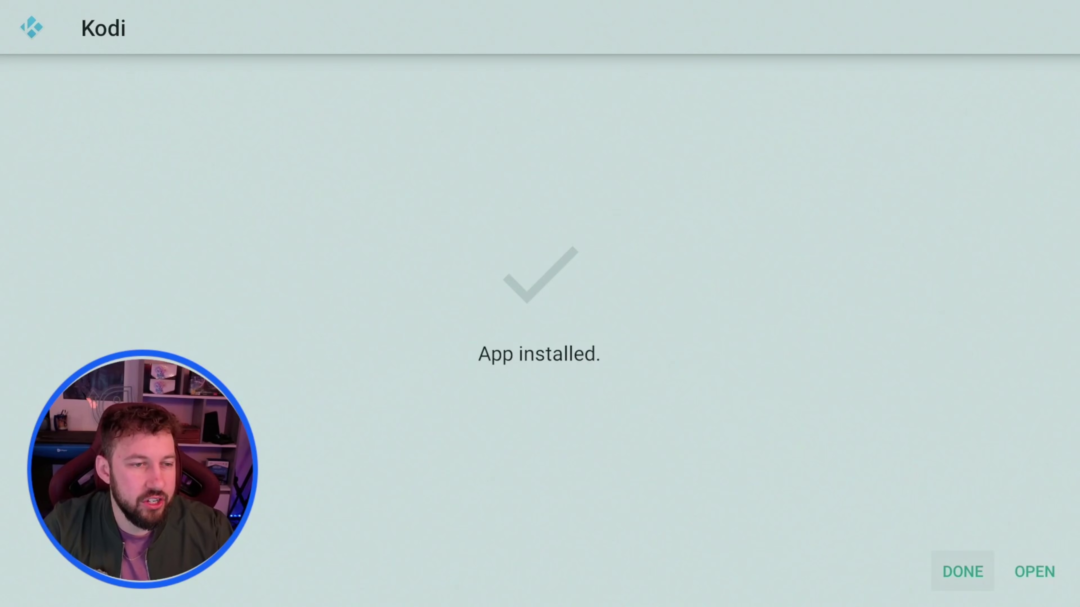
Close the finished installer and launch the newly installed Kodi from the Fire TV's Your Apps & Games list.
{"action": "key", "text": "Return"}
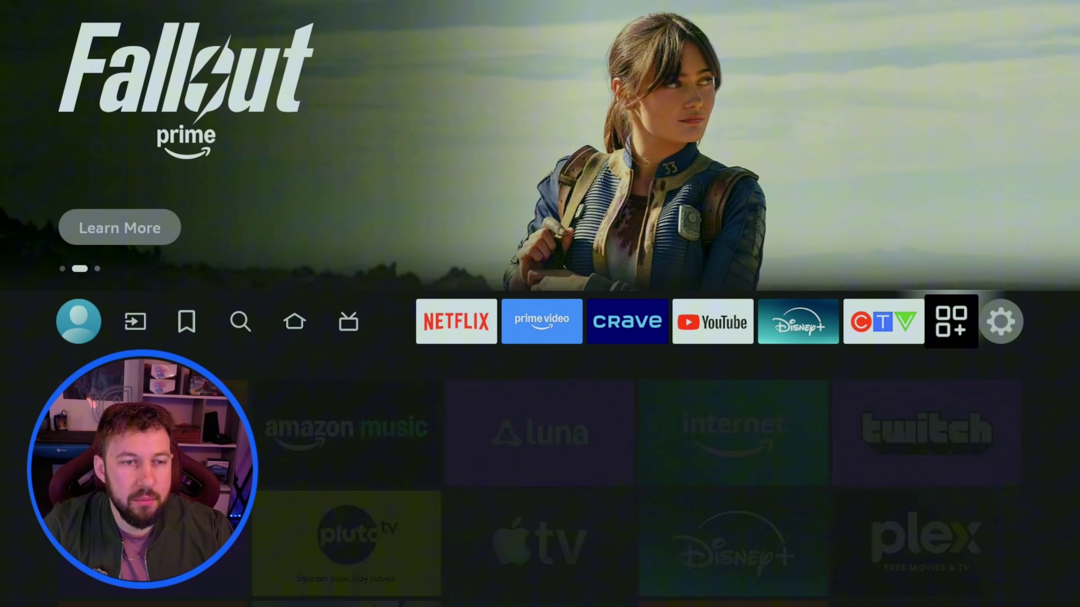
{"action": "key", "text": "Return"}
{"action": "key", "text": "Down"}
{"action": "key", "text": "Down"}
{"action": "key", "text": "Down"}
{"action": "key", "text": "Down"}
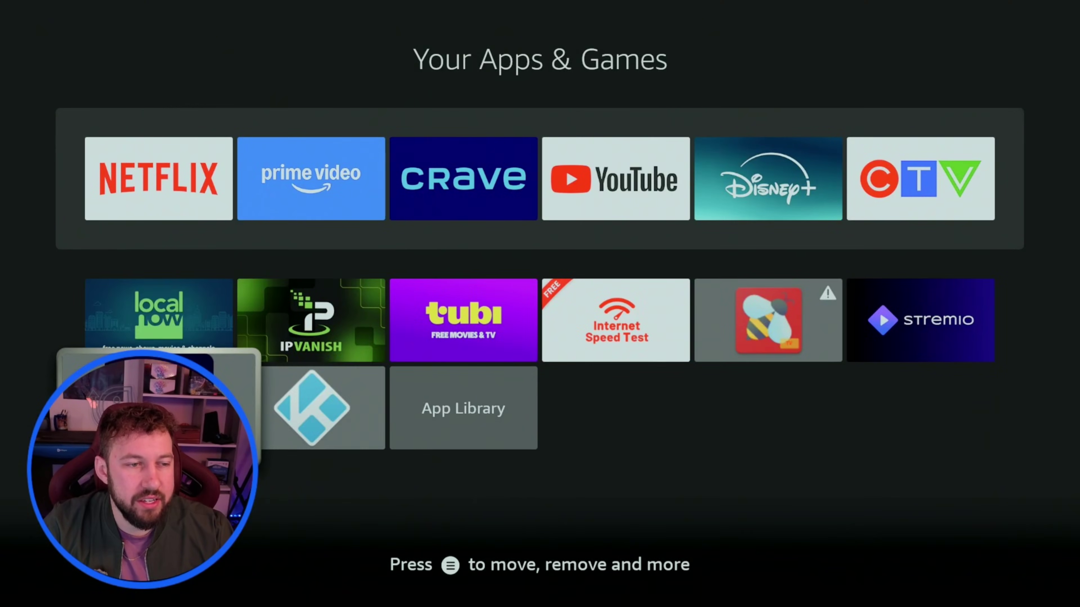
{"action": "key", "text": "Right"}
{"action": "key", "text": "Return"}
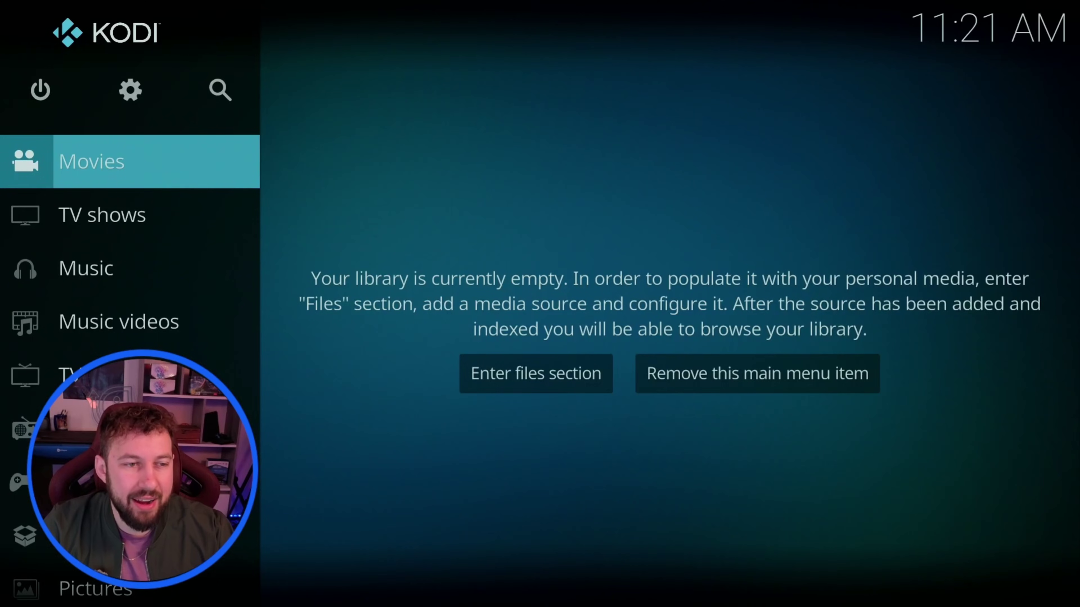
{"action": "key", "text": "Down"}
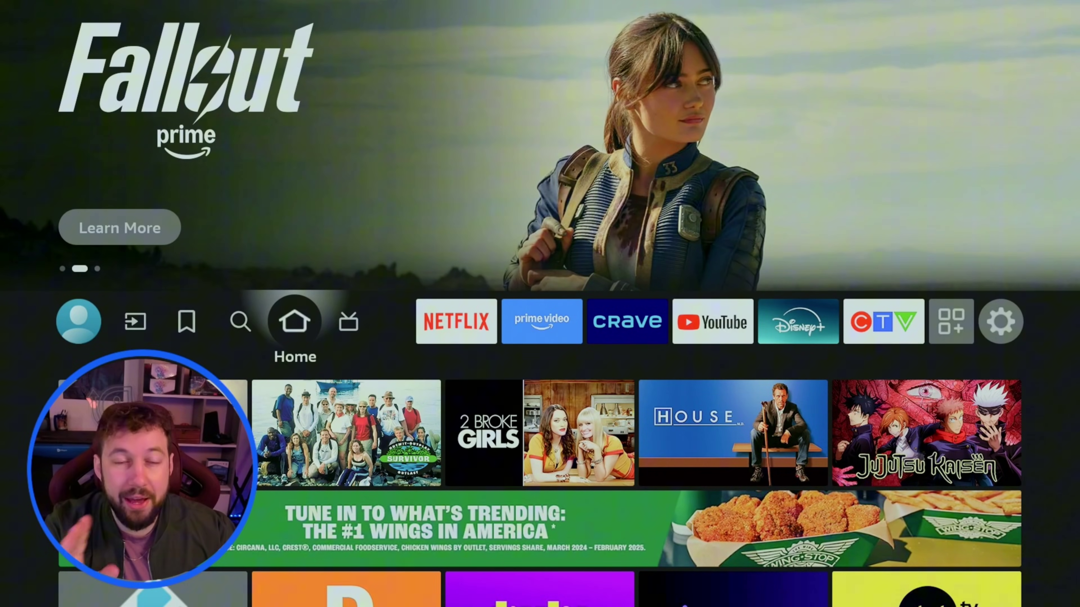
Open the Fire TV's Find search and enter Ip as the search text.
{"action": "key", "text": "Right"}
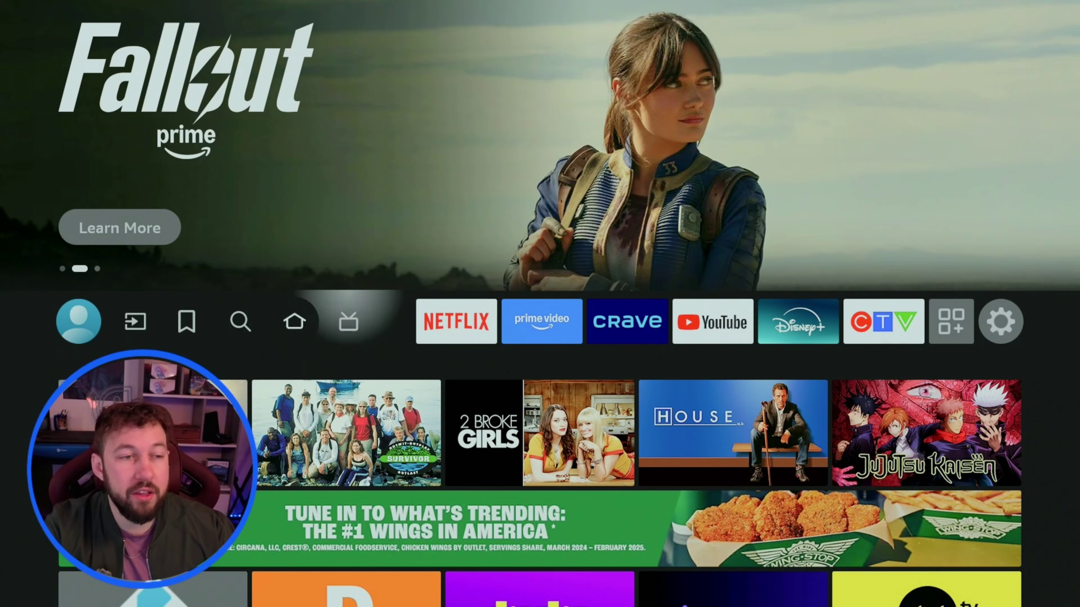
{"action": "key", "text": "Left"}
{"action": "key", "text": "Left"}
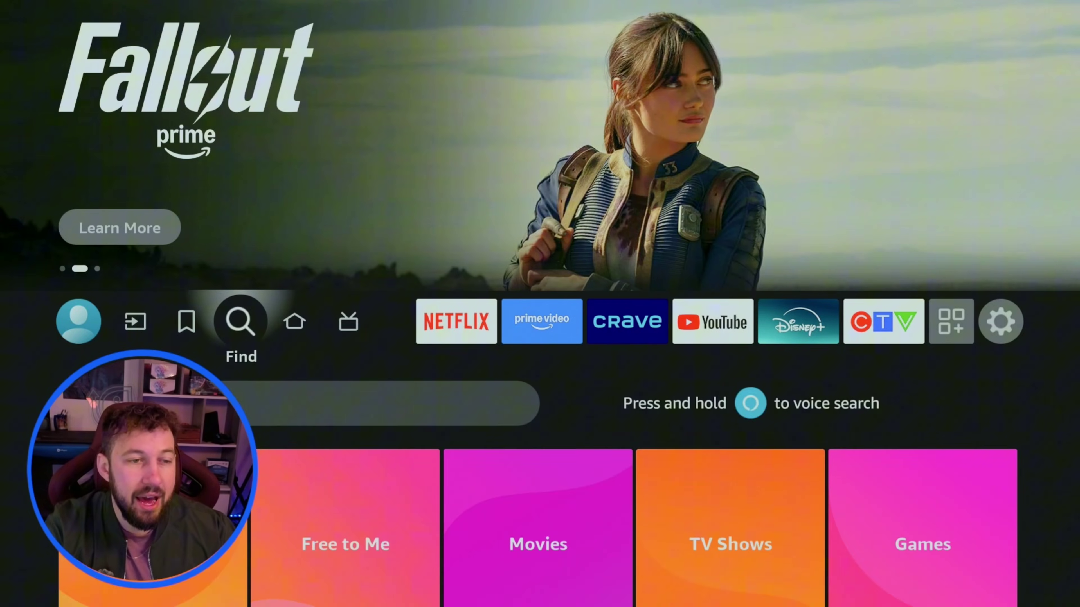
{"action": "key", "text": "Down"}
{"action": "key", "text": "Down"}
{"action": "key", "text": "Right"}
{"action": "key", "text": "Right"}
{"action": "key", "text": "Right"}
{"action": "key", "text": "Right"}
{"action": "key", "text": "Right"}
{"action": "key", "text": "Right"}
{"action": "key", "text": "Right"}
{"action": "key", "text": "Right"}
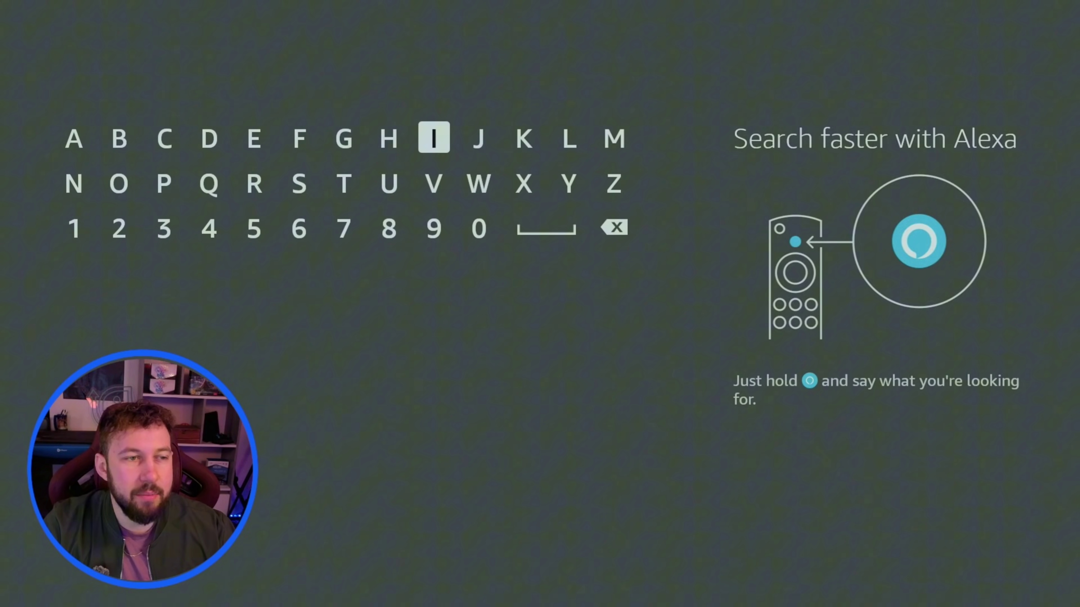
{"action": "key", "text": "Up"}
{"action": "key", "text": "Return"}
{"action": "key", "text": "Left"}
{"action": "key", "text": "Left"}
{"action": "key", "text": "Left"}
{"action": "key", "text": "Left"}
{"action": "key", "text": "Left"}
{"action": "key", "text": "Down"}
{"action": "key", "text": "Return"}
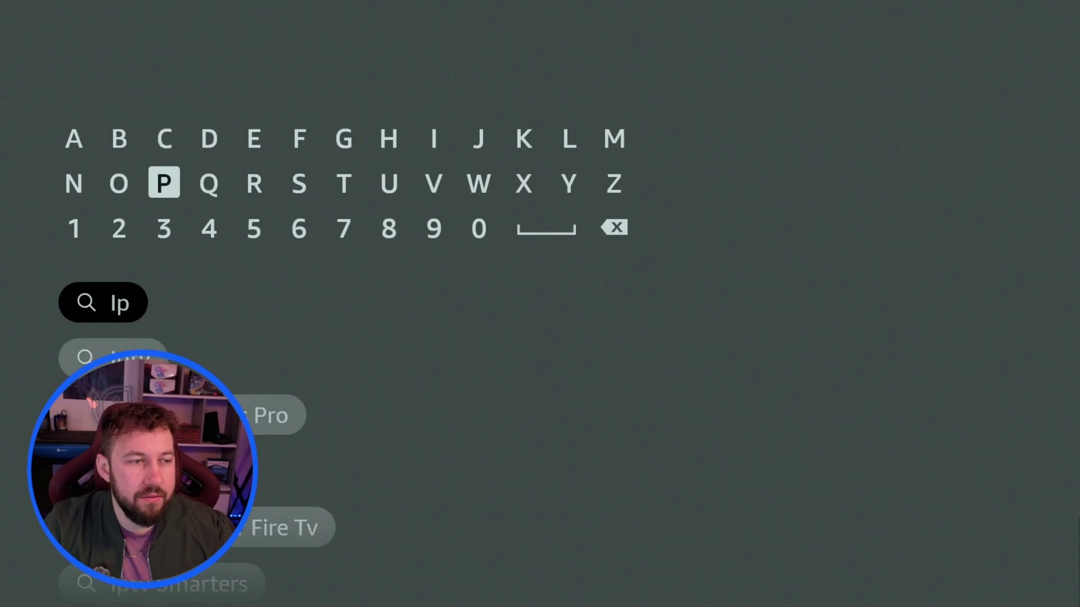
Choose the Ipvanish suggestion and look over the IPVanish VPN entry in the search results.
{"action": "key", "text": "Down"}
{"action": "key", "text": "Down"}
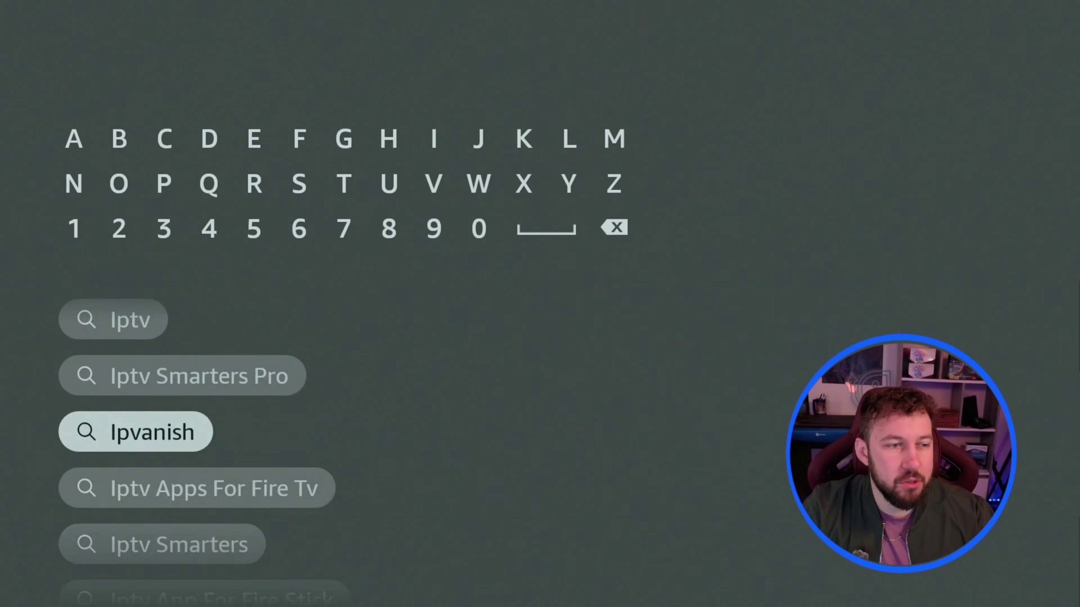
{"action": "key", "text": "Return"}
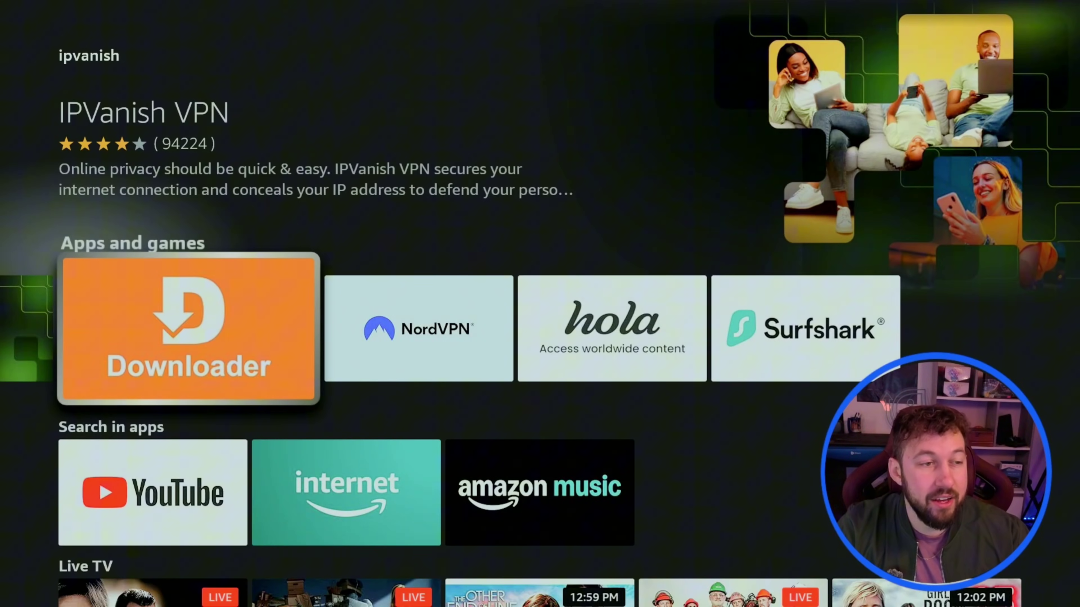
{"action": "key", "text": "Down"}
{"action": "key", "text": "Up"}
{"action": "key", "text": "Left"}
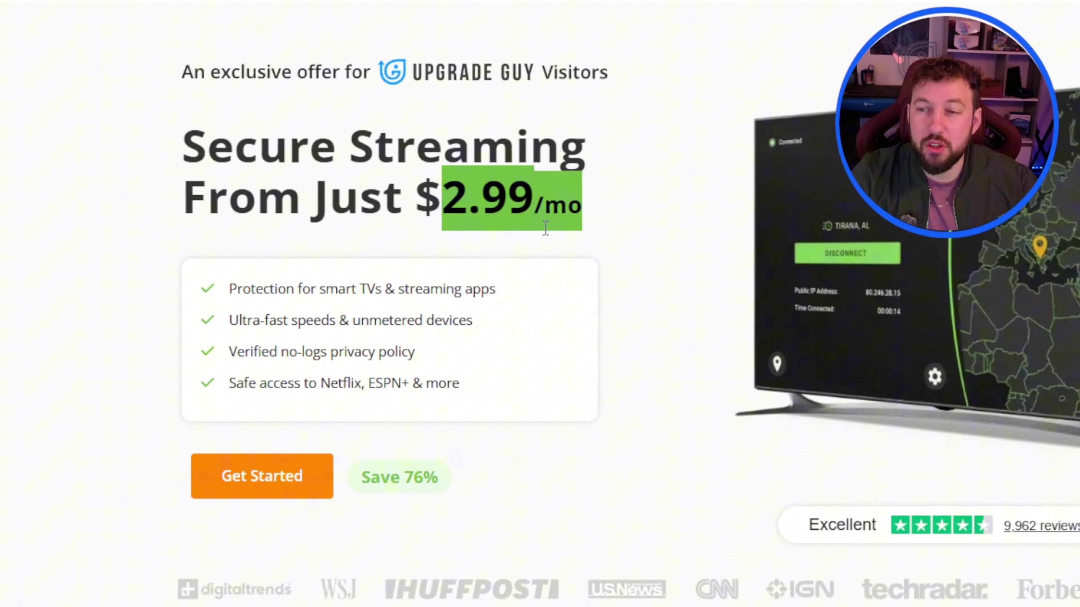
Switch to the browser and look through the IPVanish offer page for Upgrade Guy visitors.
{"action": "scroll", "coordinate": [600, 248], "scroll_direction": "down", "scroll_amount": 5}
{"action": "scroll", "coordinate": [927, 303], "scroll_direction": "down", "scroll_amount": 5}
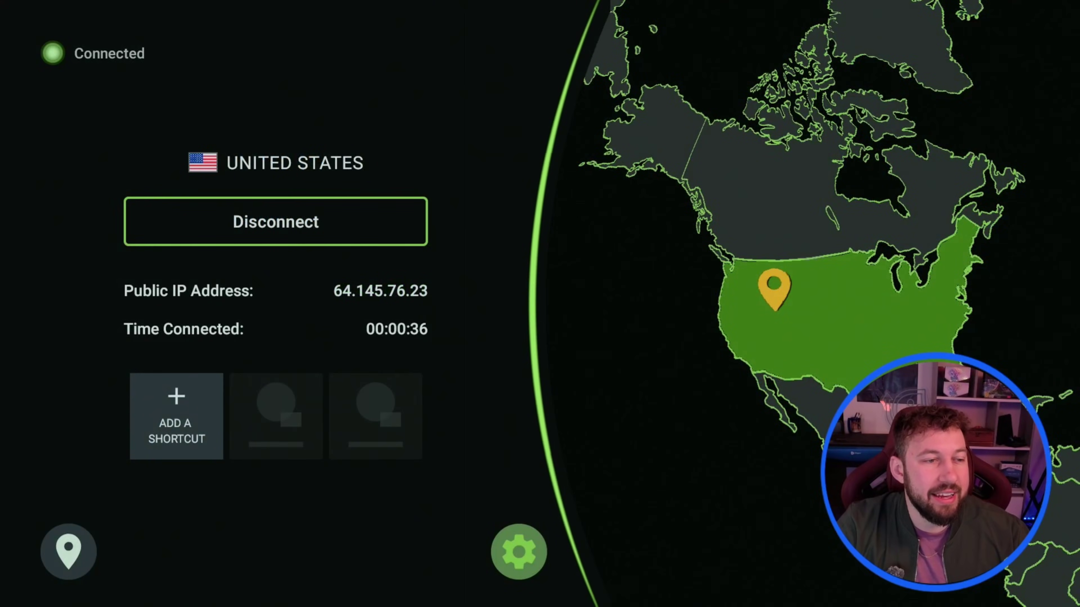
Switch to IPVanish, browse the countries available for automatic connection and leave the list without choosing one.
{"action": "left_click", "coordinate": [177, 416]}
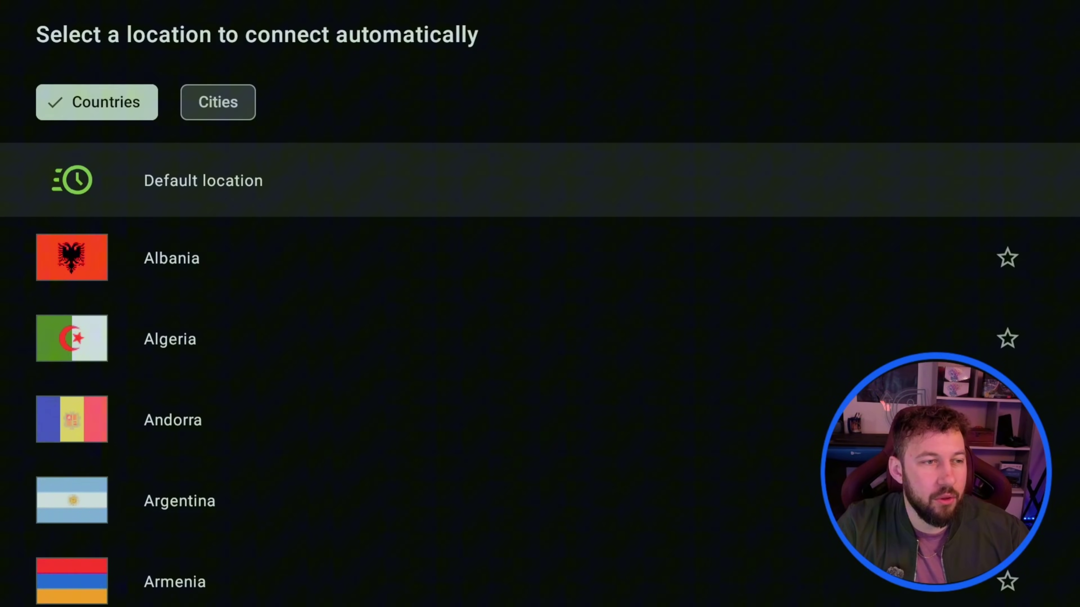
{"action": "scroll", "coordinate": [540, 374], "scroll_direction": "down", "scroll_amount": 4}
{"action": "scroll", "coordinate": [540, 375], "scroll_direction": "down", "scroll_amount": 10}
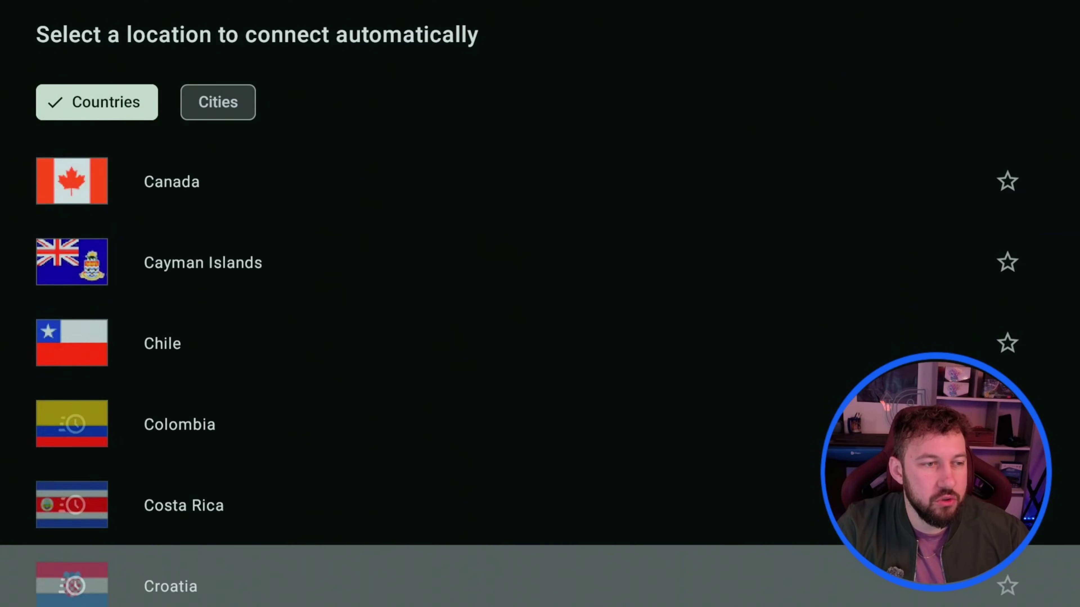
{"action": "key", "text": "Escape"}
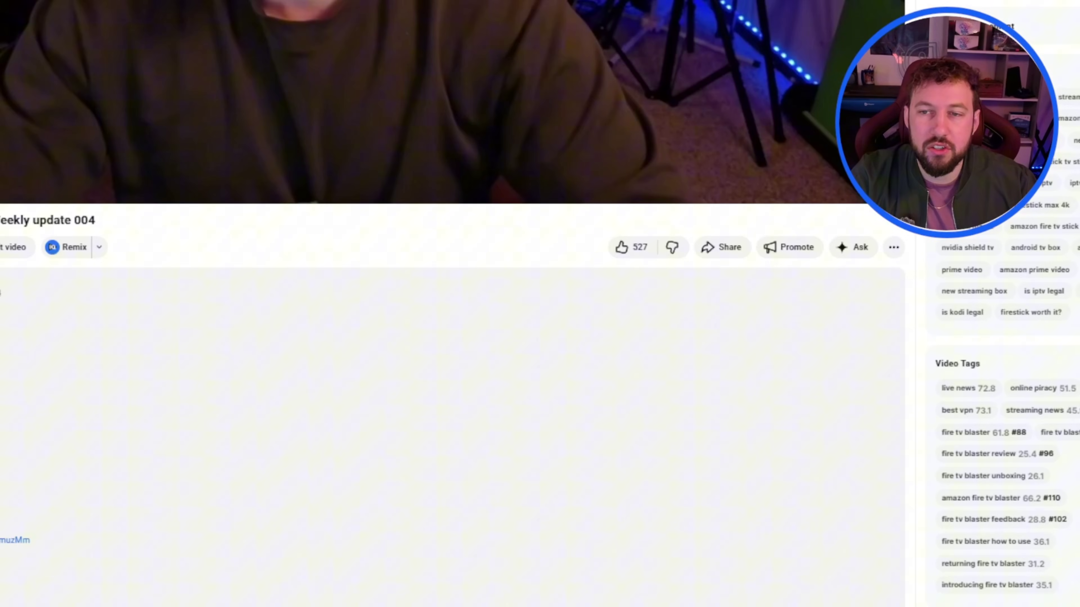
Switch to YouTube, open the UG Tech channel from the weekly update 004 video and play its GOOVIS G3 Max video.
{"action": "scroll", "coordinate": [72, 291], "scroll_direction": "up", "scroll_amount": 5}
{"action": "scroll", "coordinate": [210, 313], "scroll_direction": "down", "scroll_amount": 4}
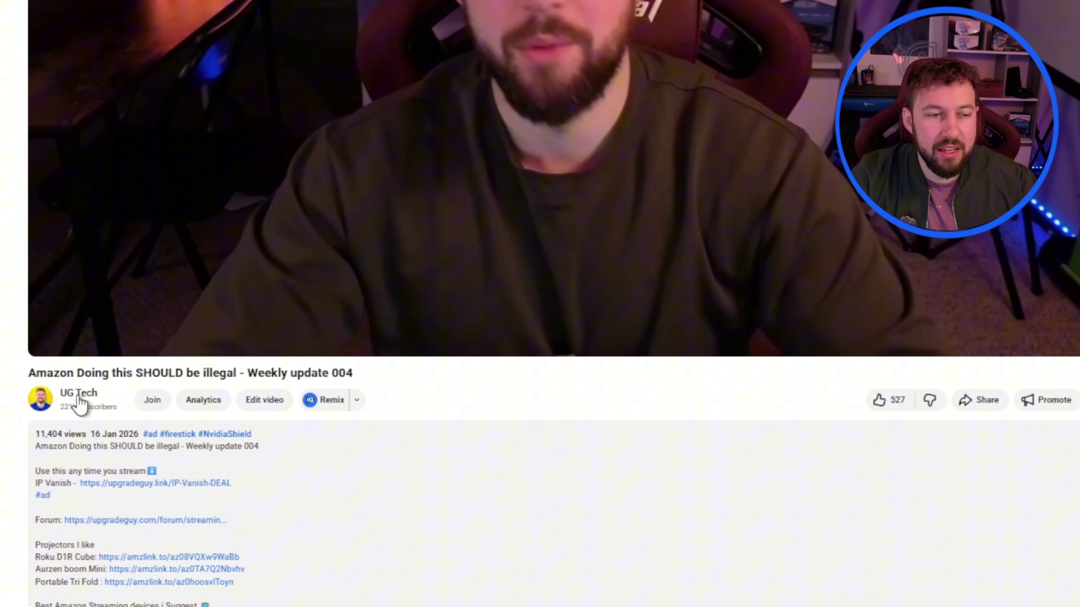
{"action": "left_click", "coordinate": [80, 403]}
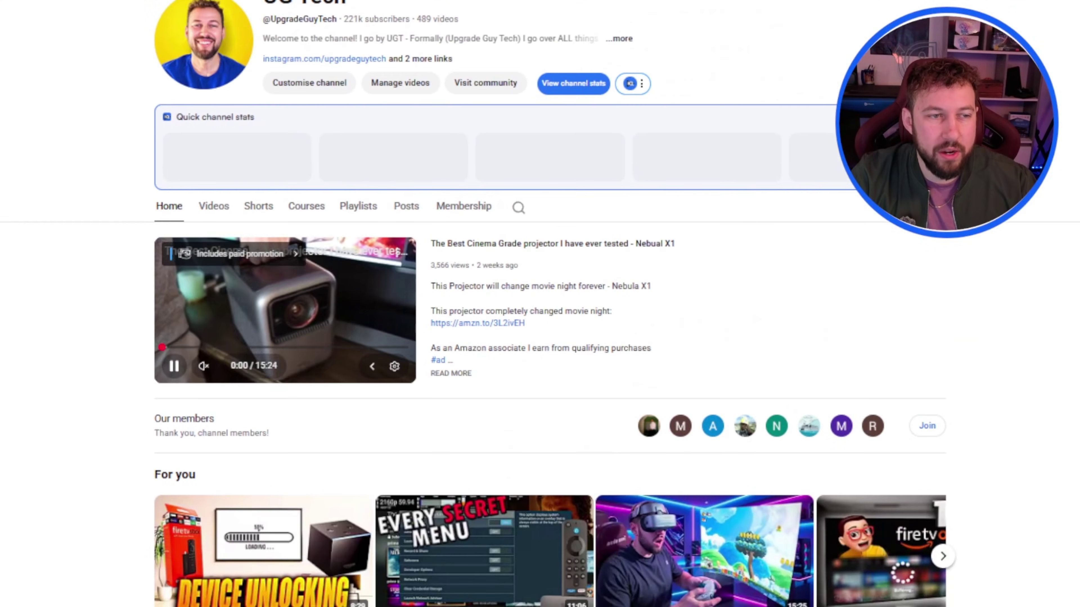
{"action": "scroll", "coordinate": [540, 304], "scroll_direction": "down", "scroll_amount": 4}
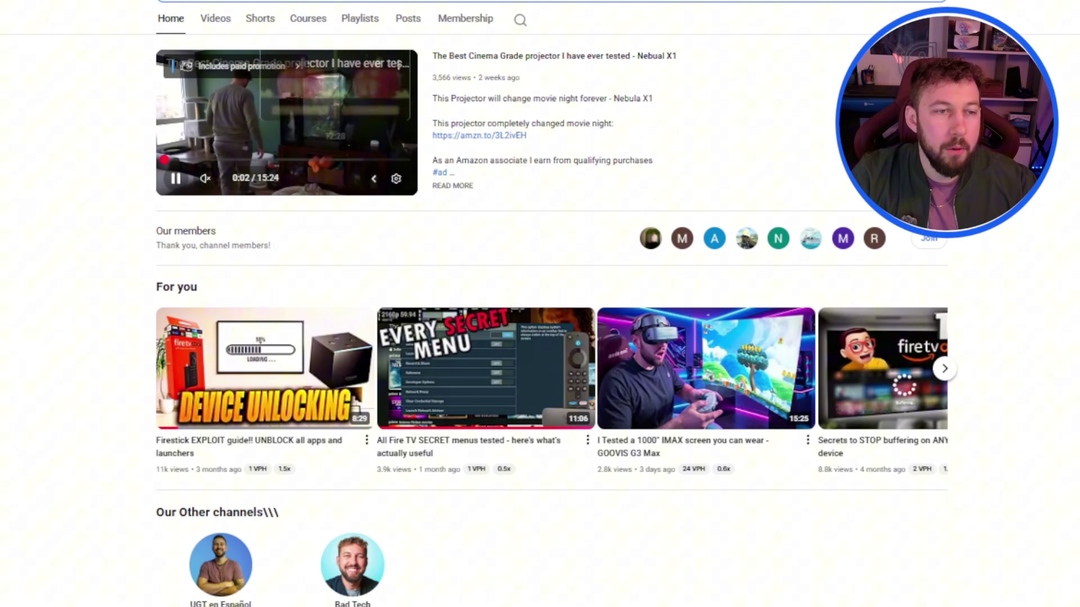
{"action": "left_click", "coordinate": [719, 402]}
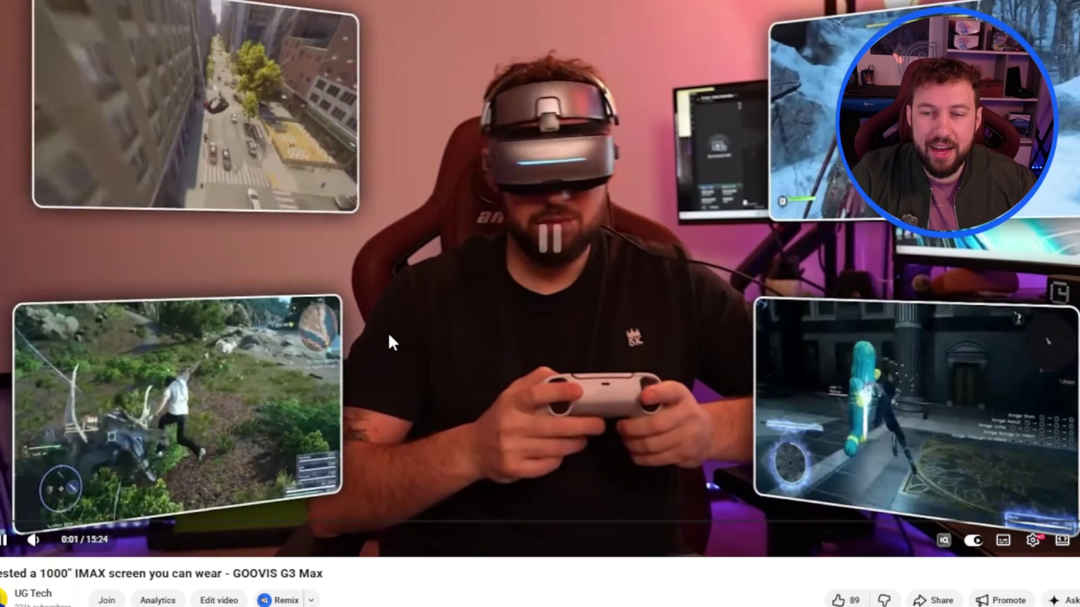
{"action": "left_click", "coordinate": [389, 340]}
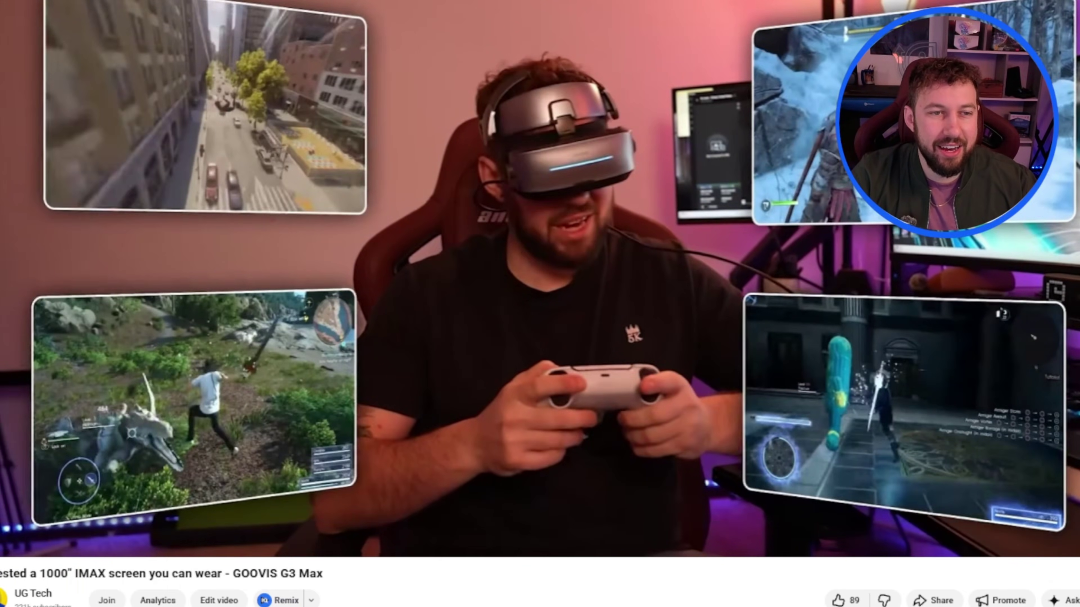